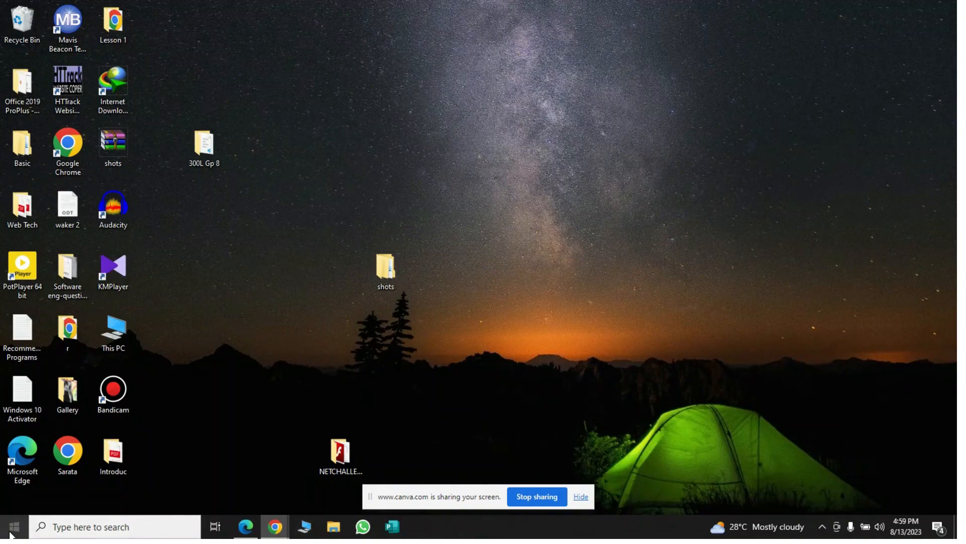
Search the computer for "publ" and launch the Publisher app.
left_click(11, 534)
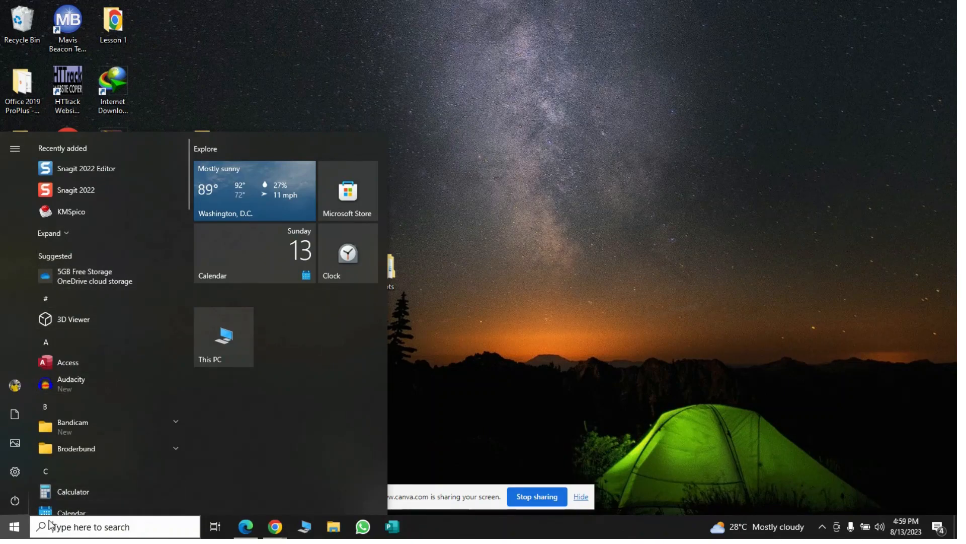
left_click(19, 533)
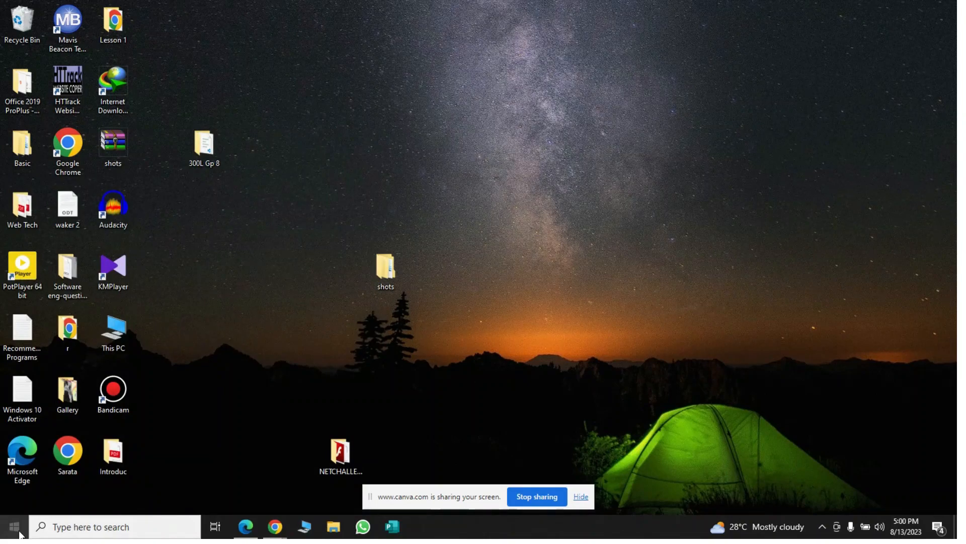
left_click(65, 519)
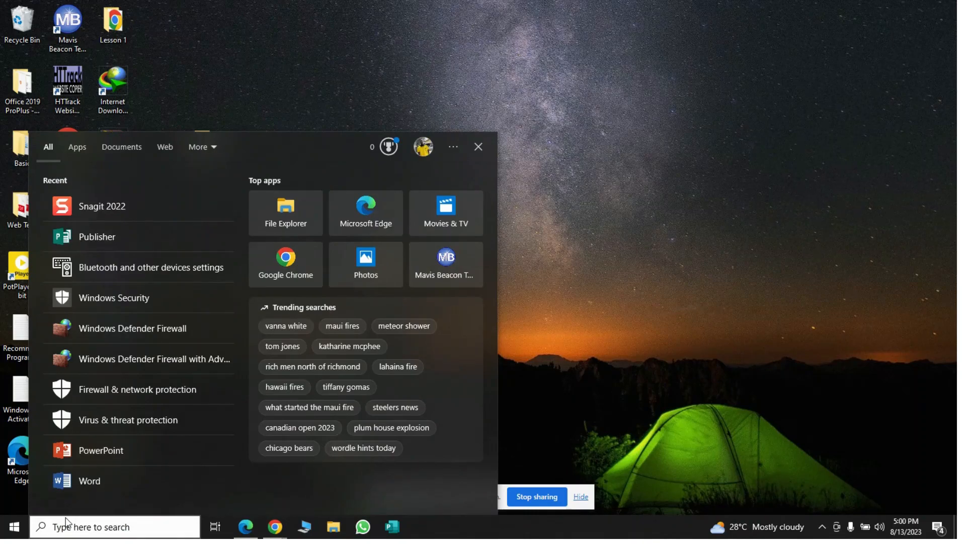
type("p")
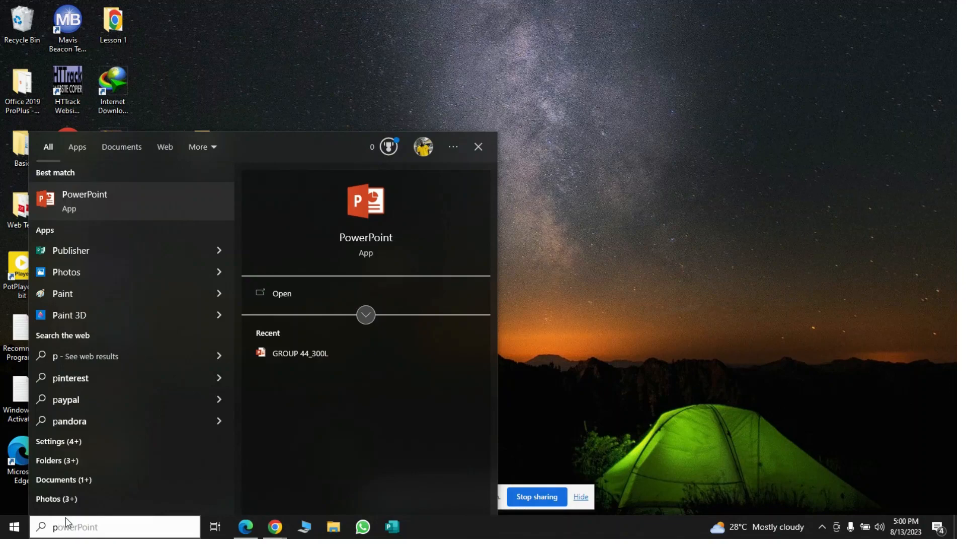
type("ubl")
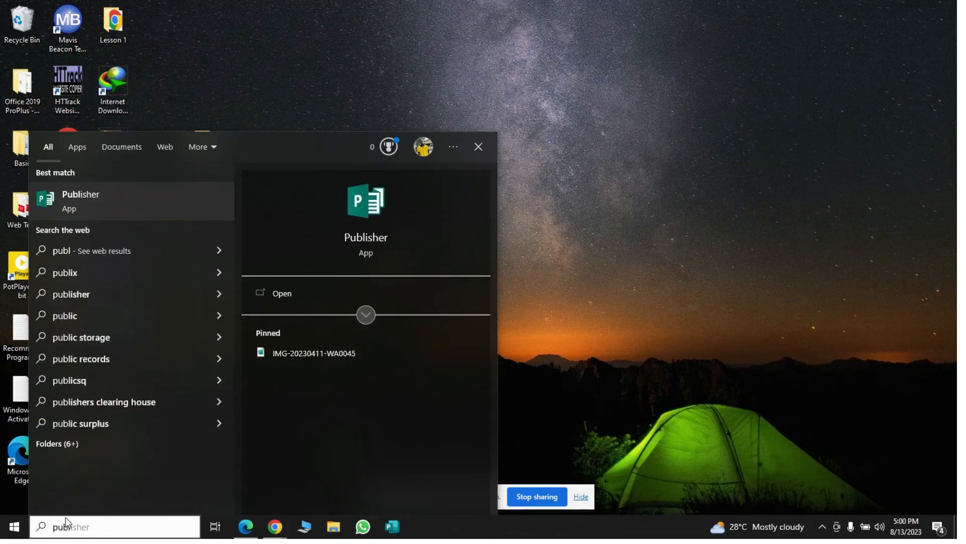
key("Escape")
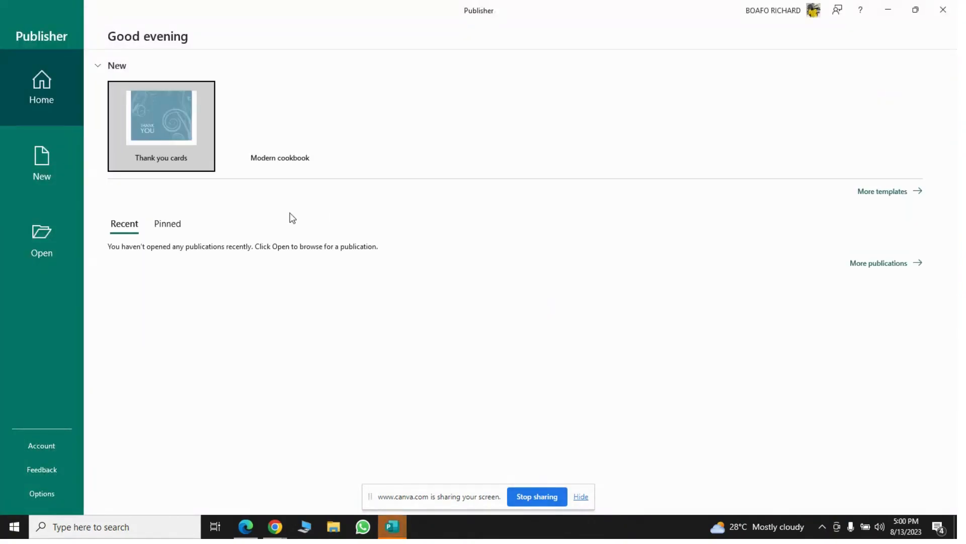
Start a new publication and open the Invitation Cards category of the built-in templates.
left_click(53, 178)
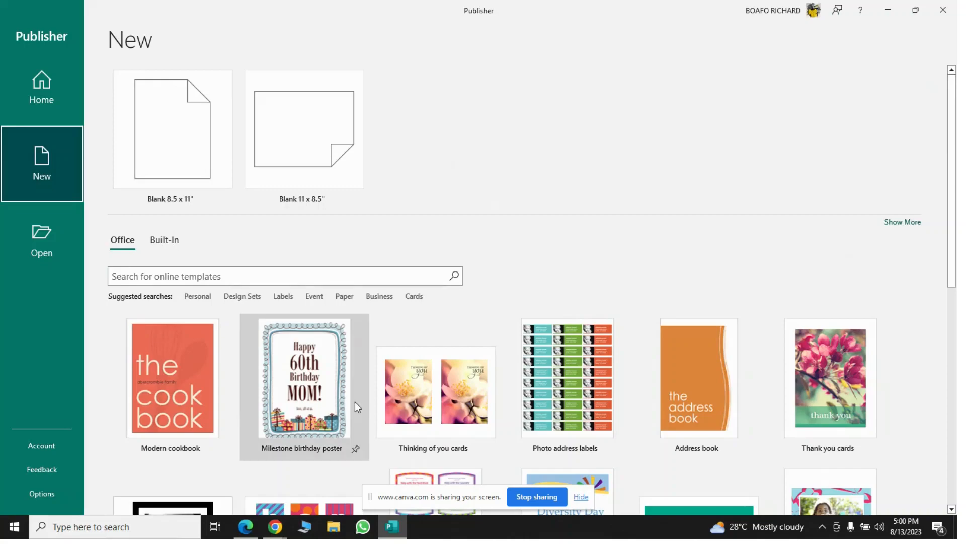
left_click(171, 240)
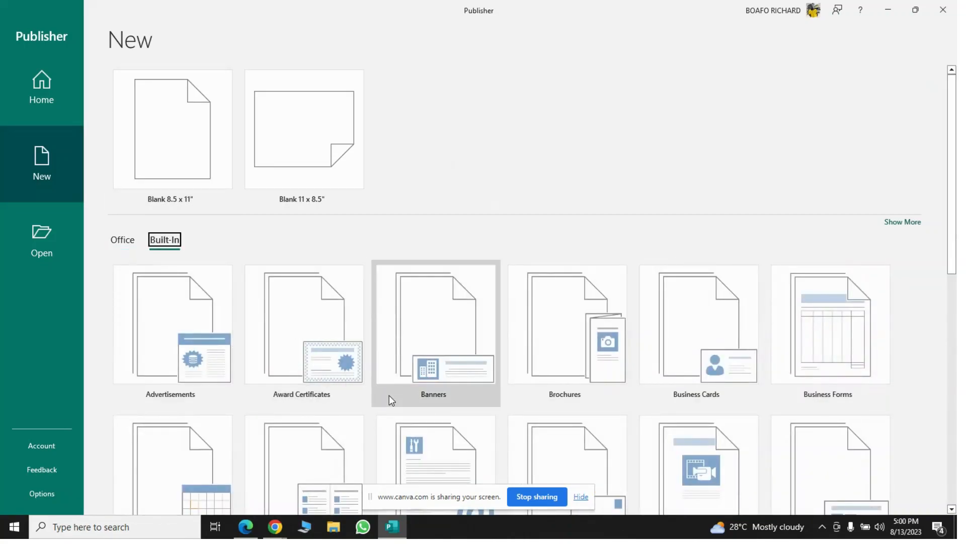
scroll(391, 400, "down", 2)
scroll(389, 395, "down", 5)
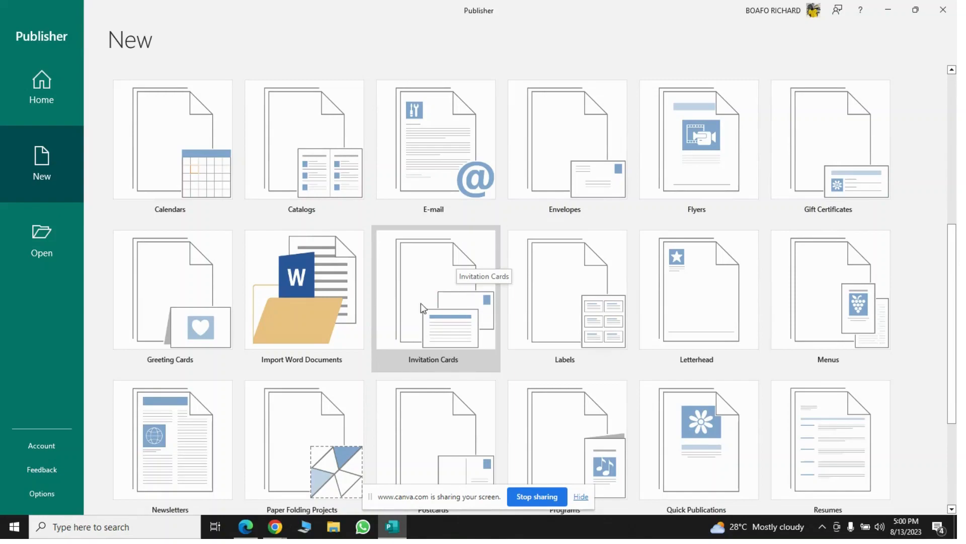
left_click(450, 290)
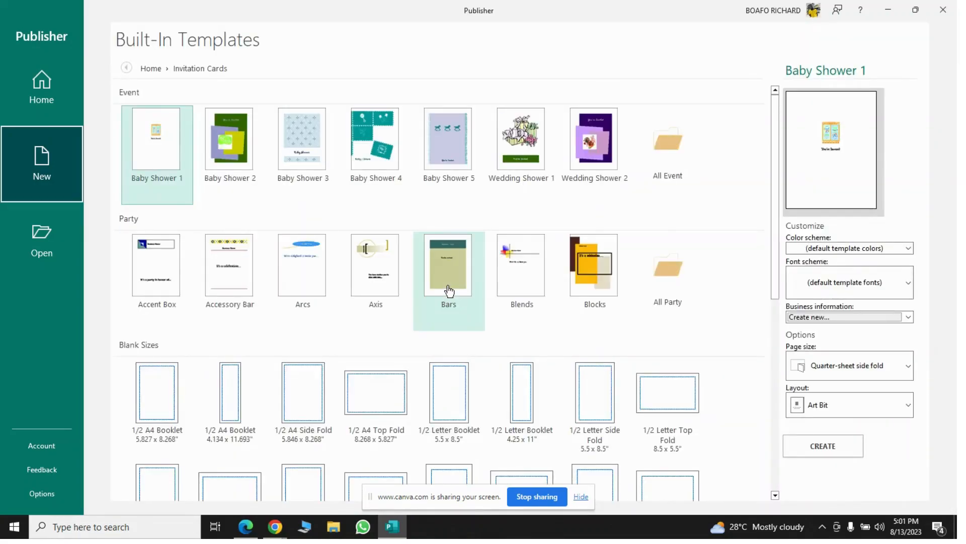
Create a blank publication with the 1/2 A4 Booklet size, 5.827 x 8.268".
scroll(450, 290, "down", 5)
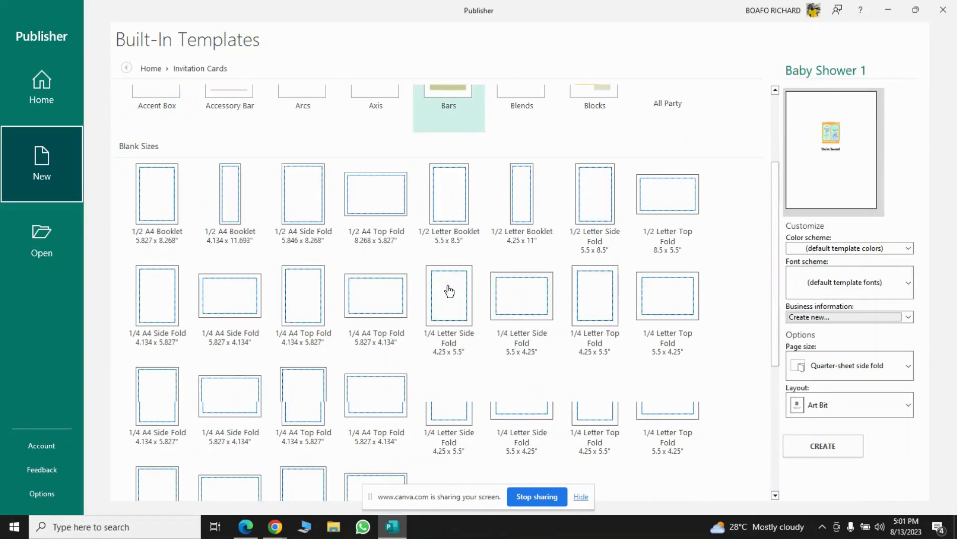
scroll(449, 290, "up", 5)
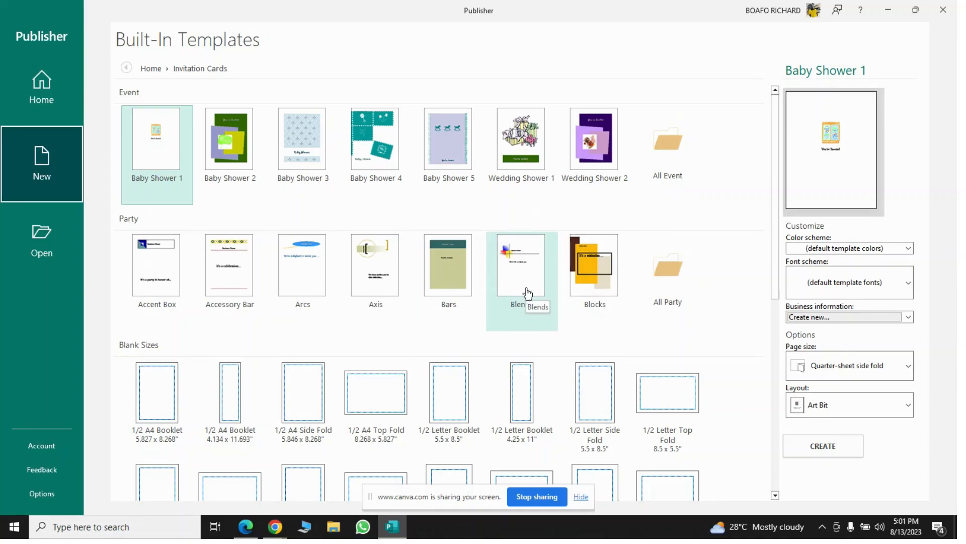
left_click(150, 385)
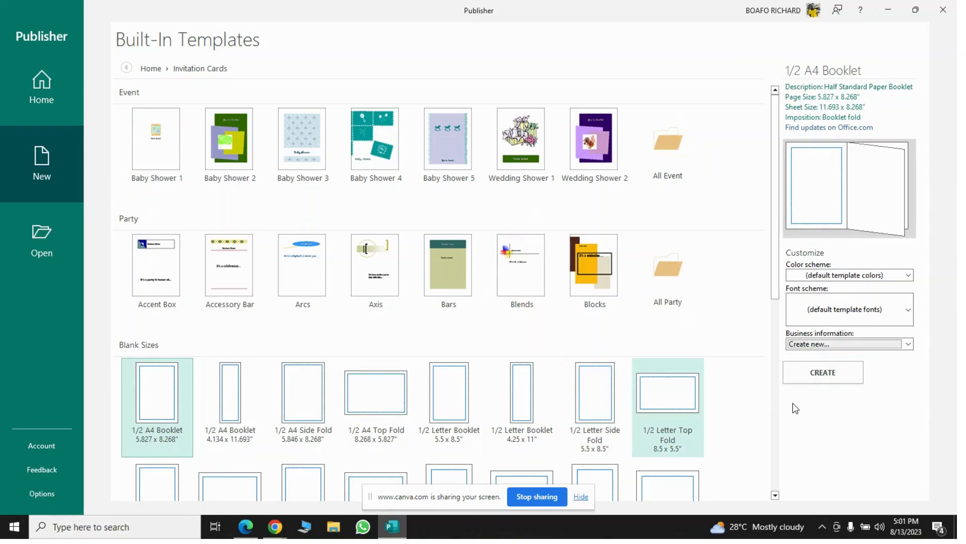
left_click(821, 371)
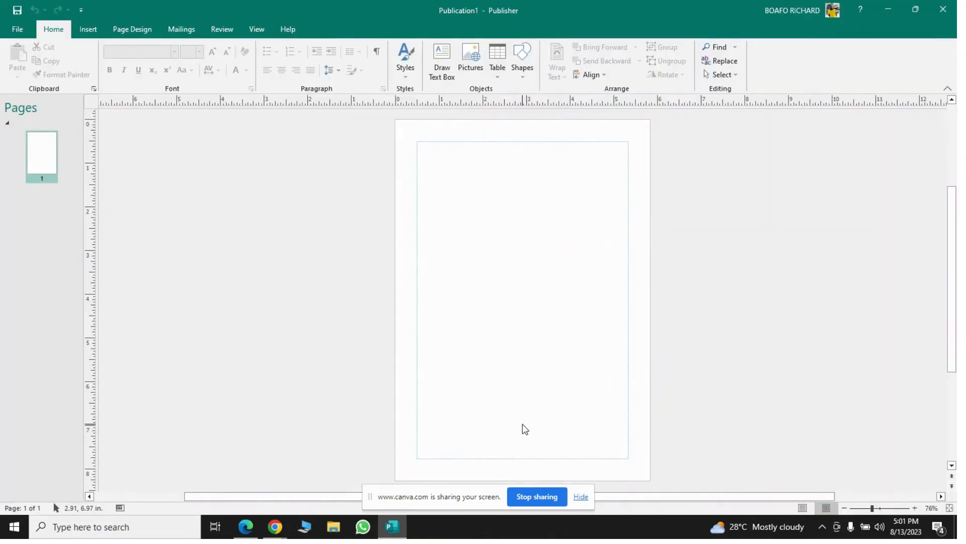
left_click(88, 29)
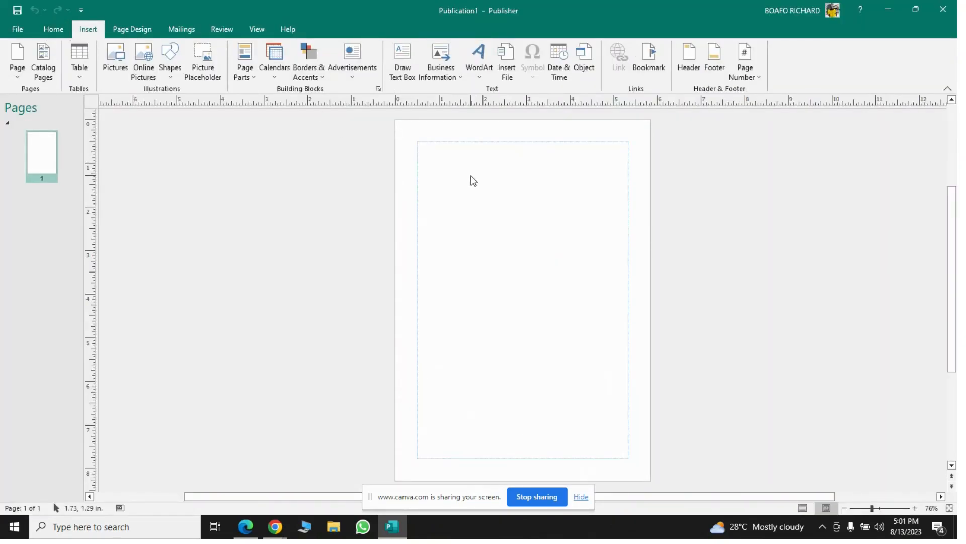
left_click(53, 29)
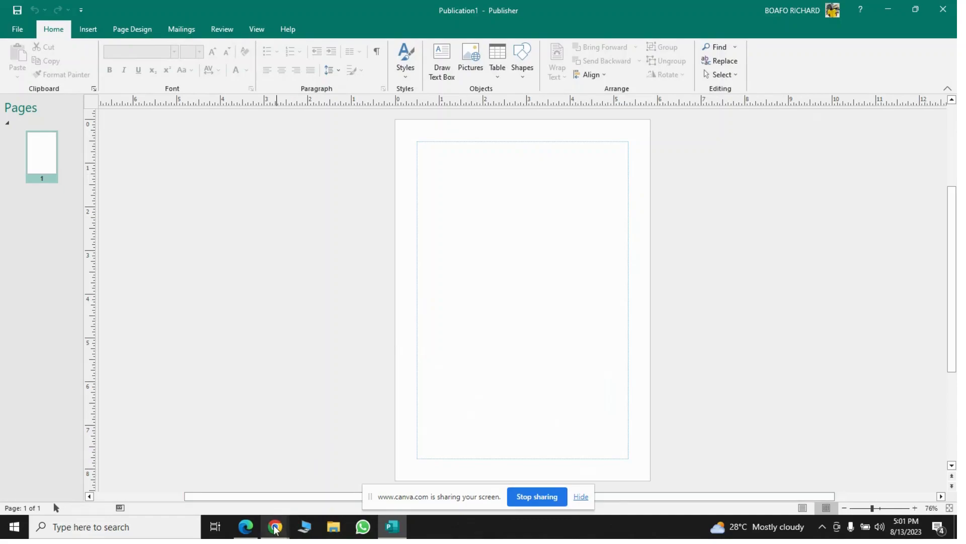
mouse_move(276, 528)
left_click(183, 469)
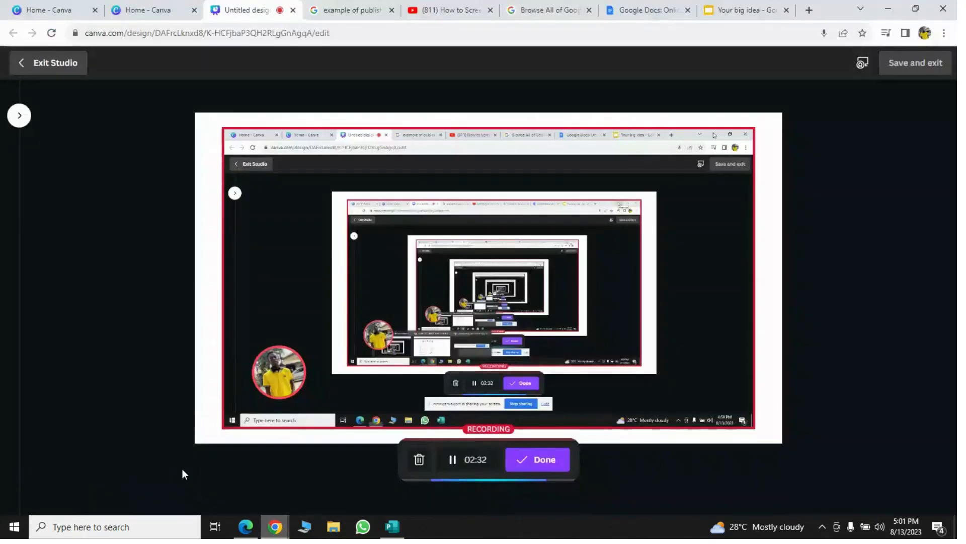
left_click(457, 470)
left_click(453, 471)
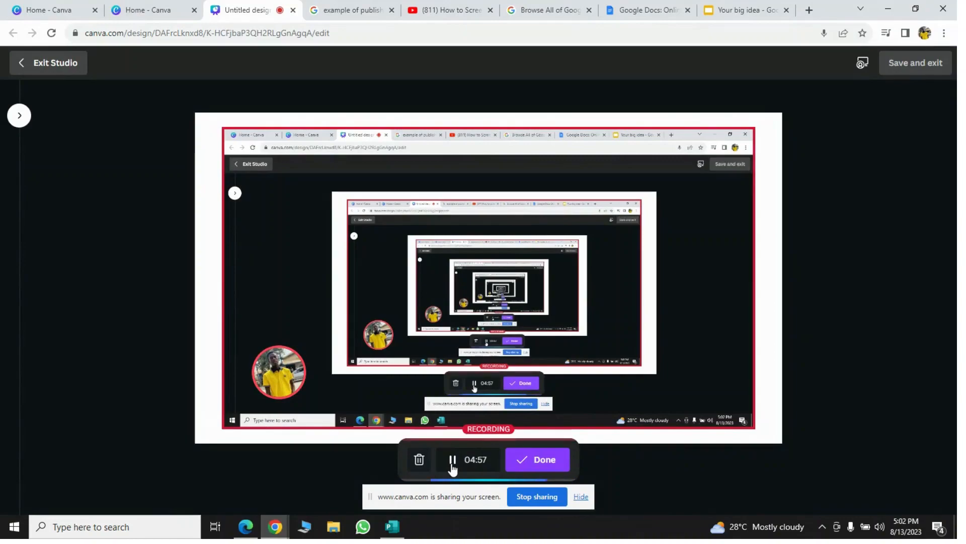
left_click(392, 528)
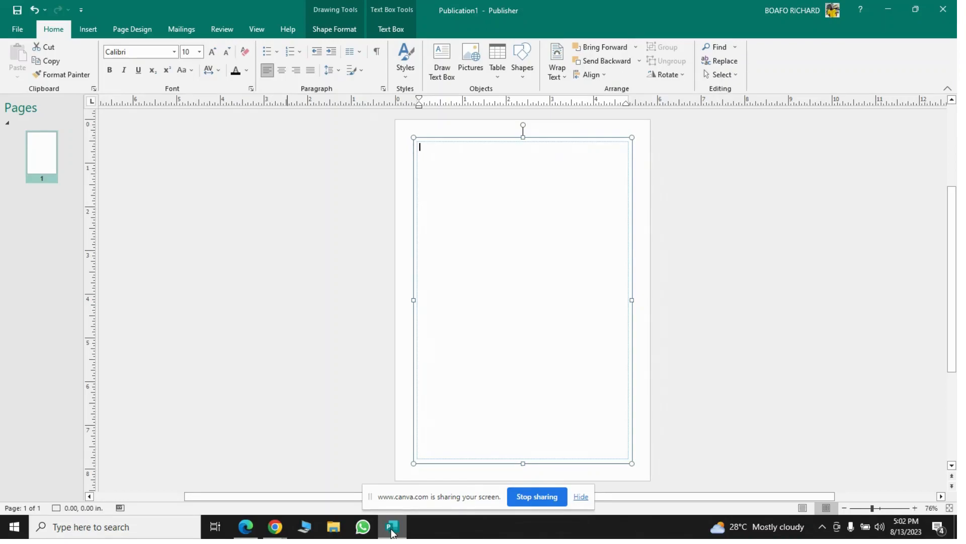
Enter the heading "BIRTHDAY PARTY" in capitals in the page's text box.
key("Caps_Lock")
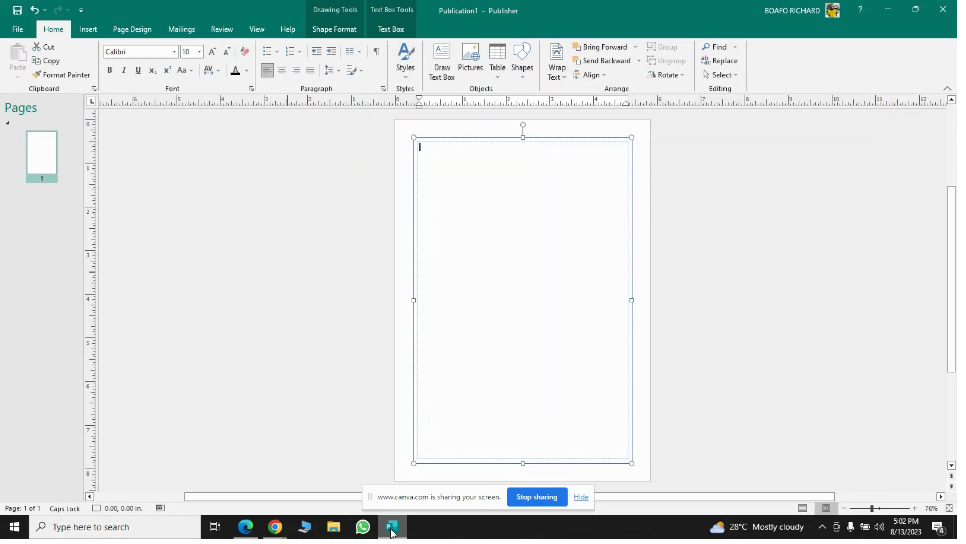
left_click_drag(392, 531, 304, 533)
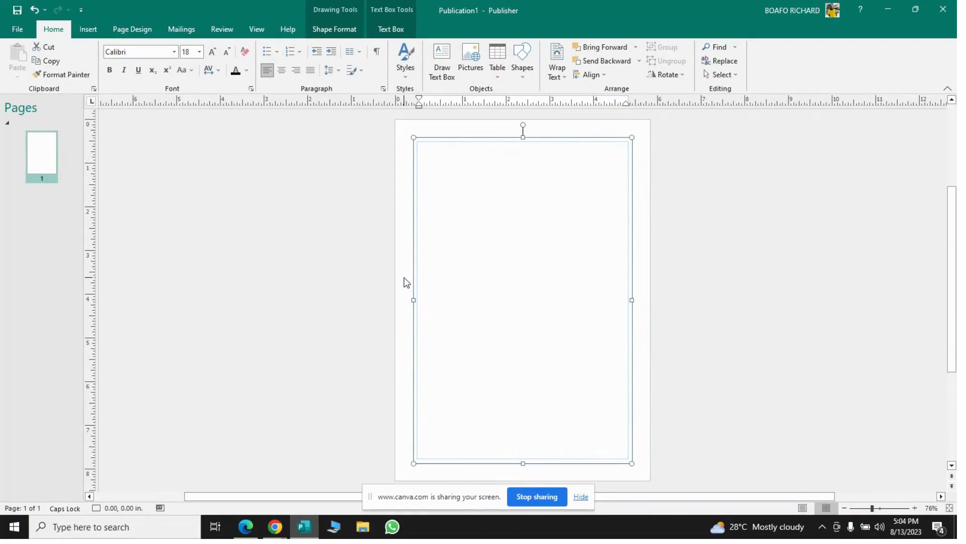
left_click(201, 53)
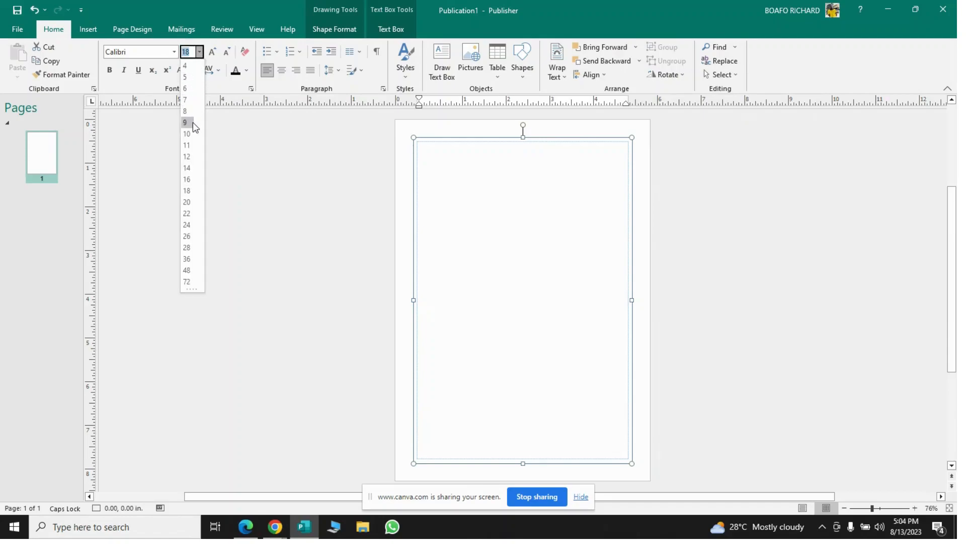
left_click(200, 53)
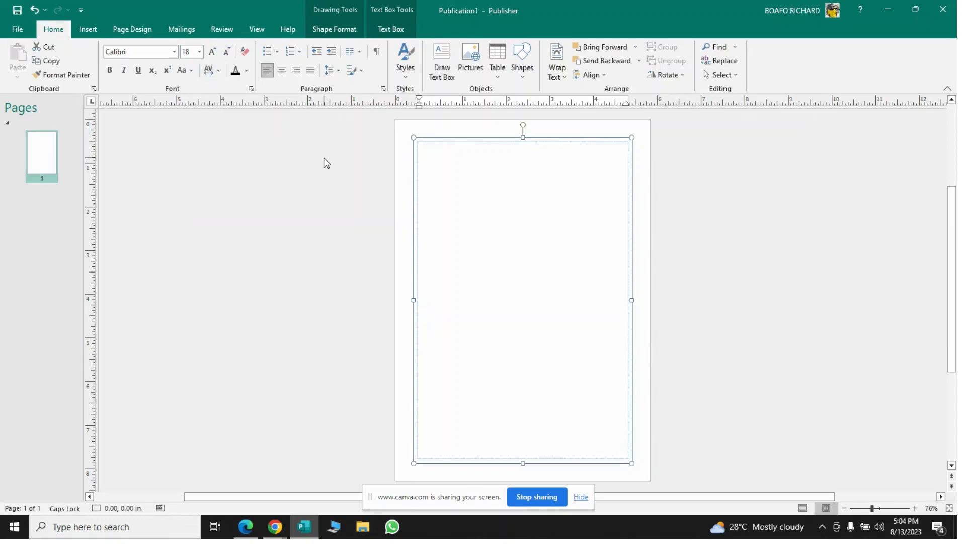
type("BIRTHDAY PARTY")
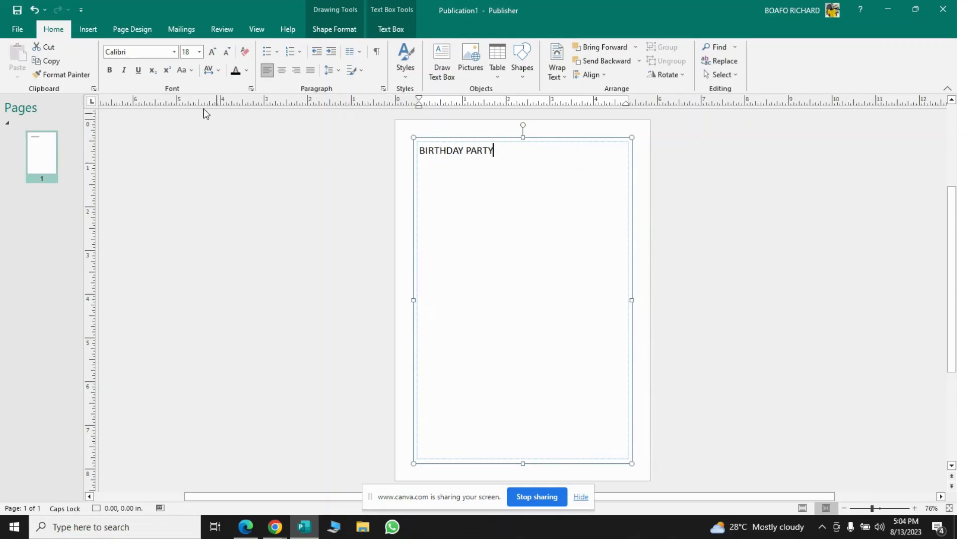
Set the font size of the "BIRTHDAY PARTY" heading to 20.
key("ctrl+a")
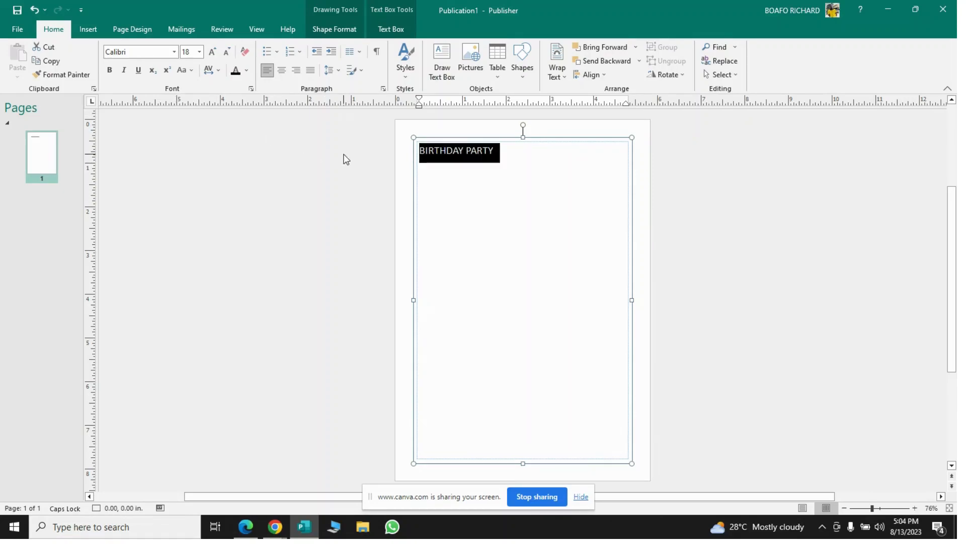
left_click(199, 52)
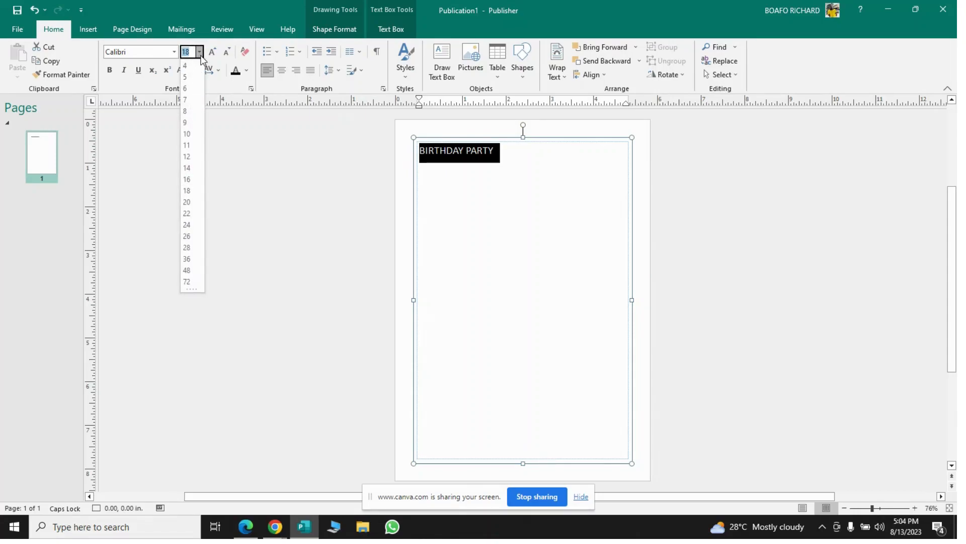
left_click(186, 203)
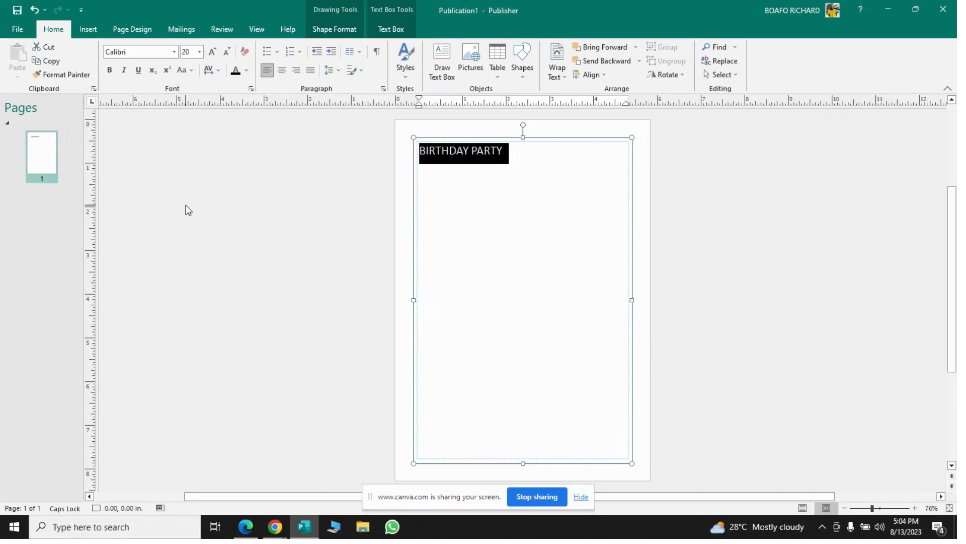
left_click(536, 155)
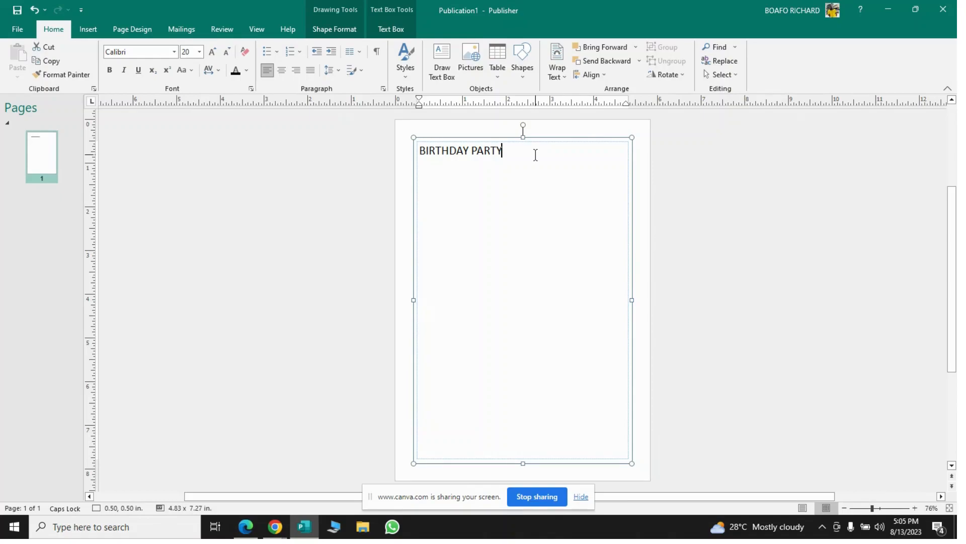
Add the lines "TIME: 12PM" and "VENUE: ATWIMA HALL" below the heading.
key("Return")
type("TIME: 12PM")
key("Return")
type("VENUSE")
key("BackSpace")
key("BackSpace")
key("BackSpace")
type("UE")
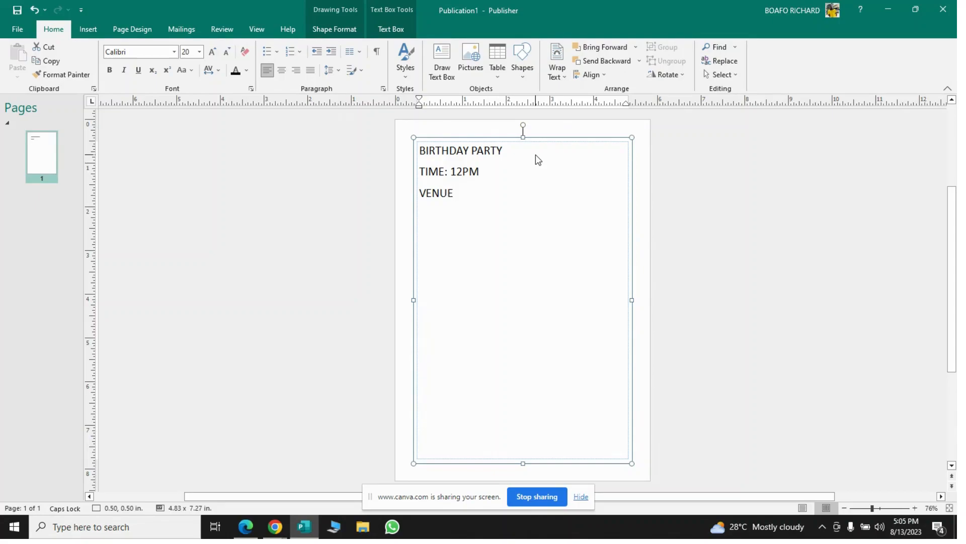
type(": ATWIMA HALL")
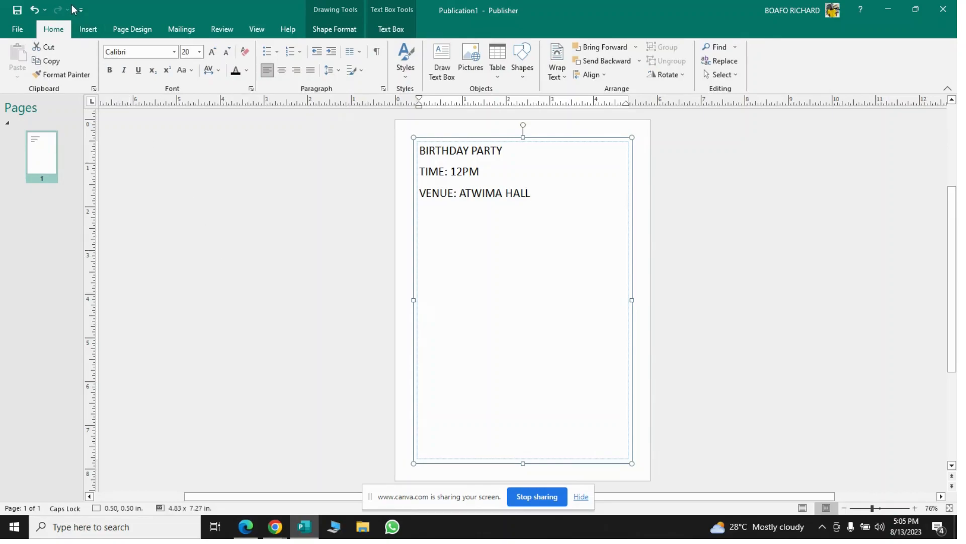
Insert the picture IMG-20220606-WA0028 from the Desktop's Gallery\Pictures folder, and delete it from the page.
left_click(89, 31)
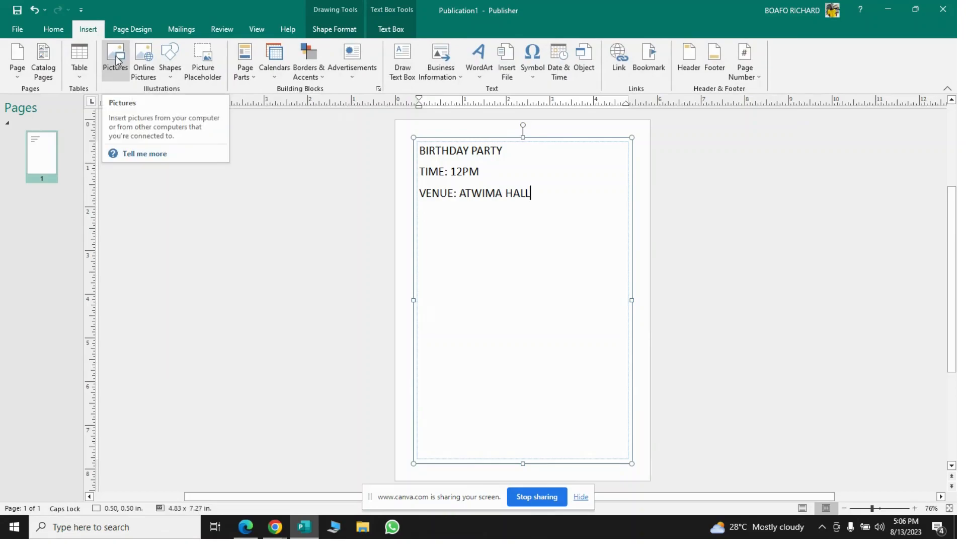
left_click(116, 67)
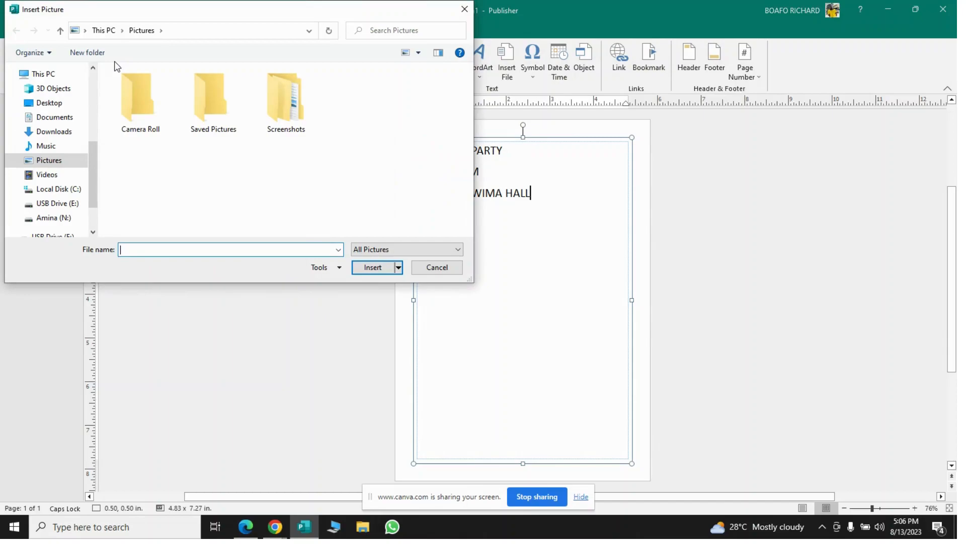
left_click(49, 103)
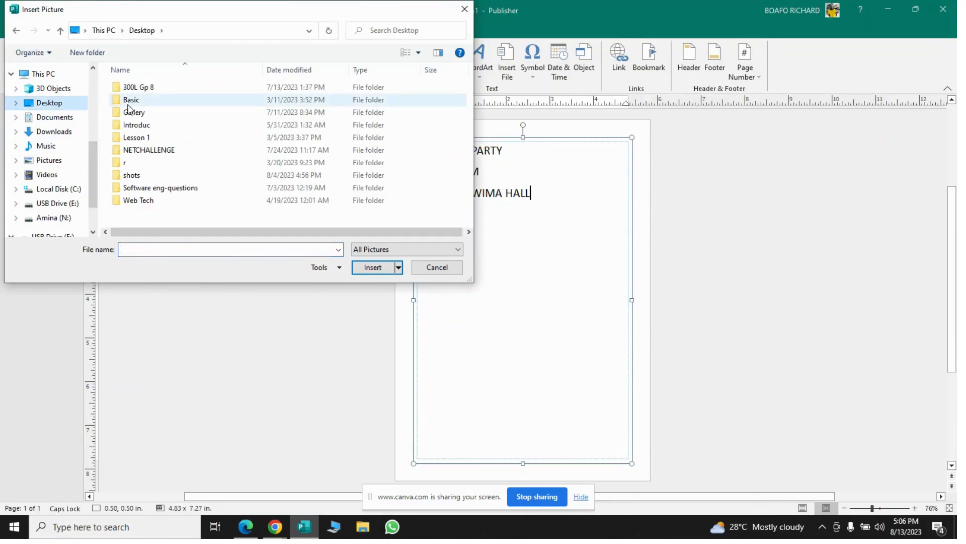
double_click(129, 112)
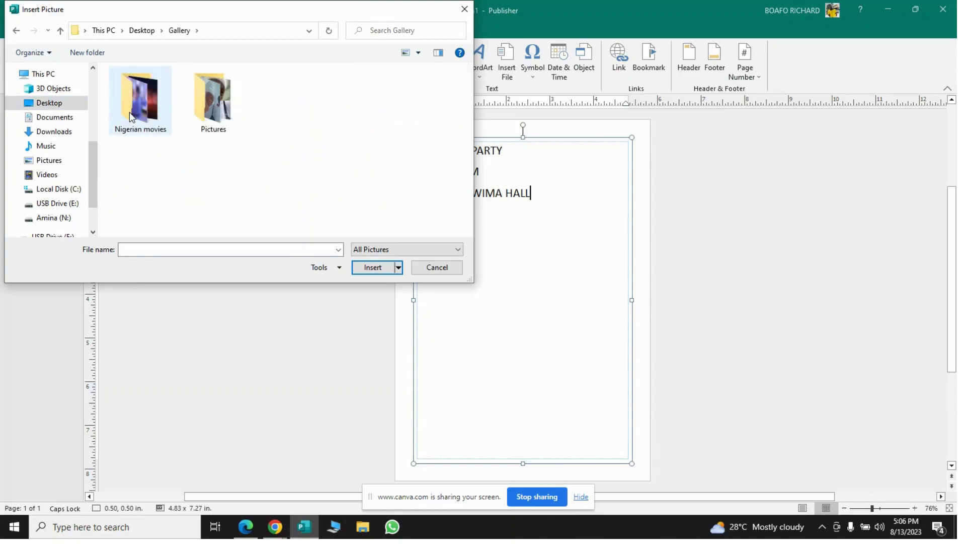
double_click(207, 112)
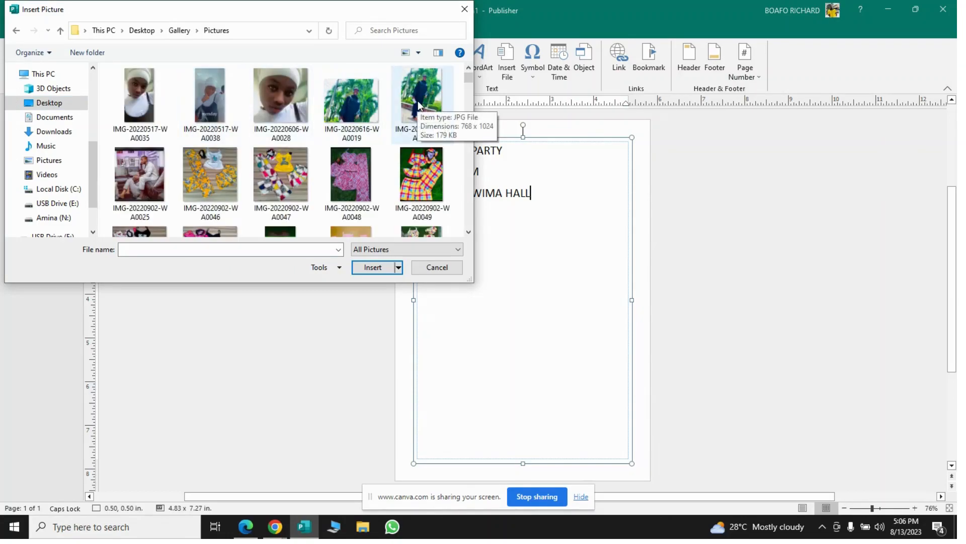
double_click(282, 116)
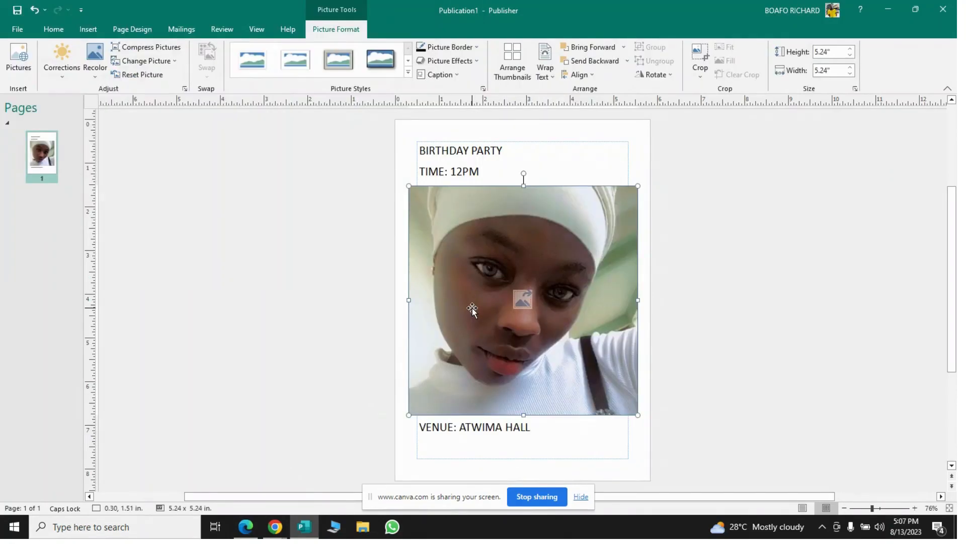
key("Delete")
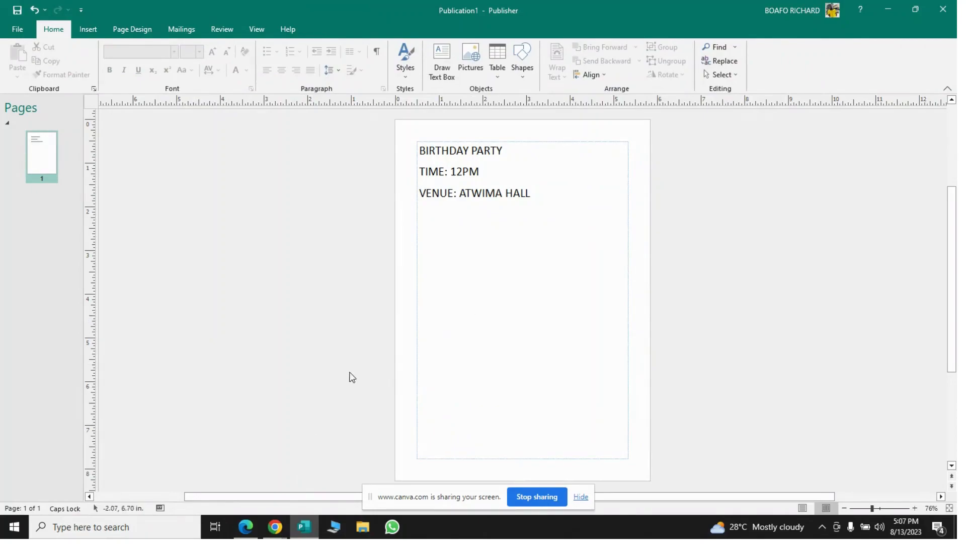
Bring the picture IMG-20220606-WA0028 from the Desktop's Gallery\Pictures folder in File Explorer onto the publication page.
left_click(363, 527)
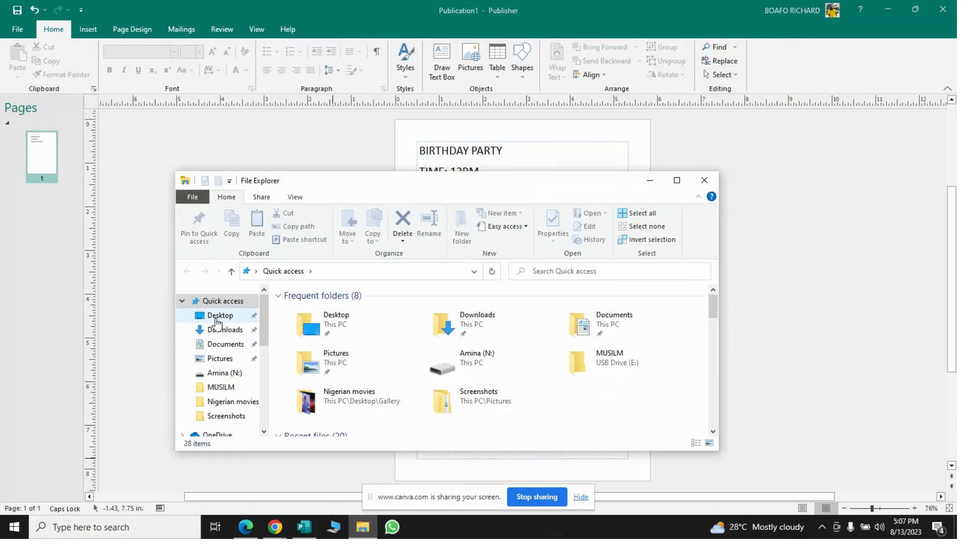
left_click(217, 318)
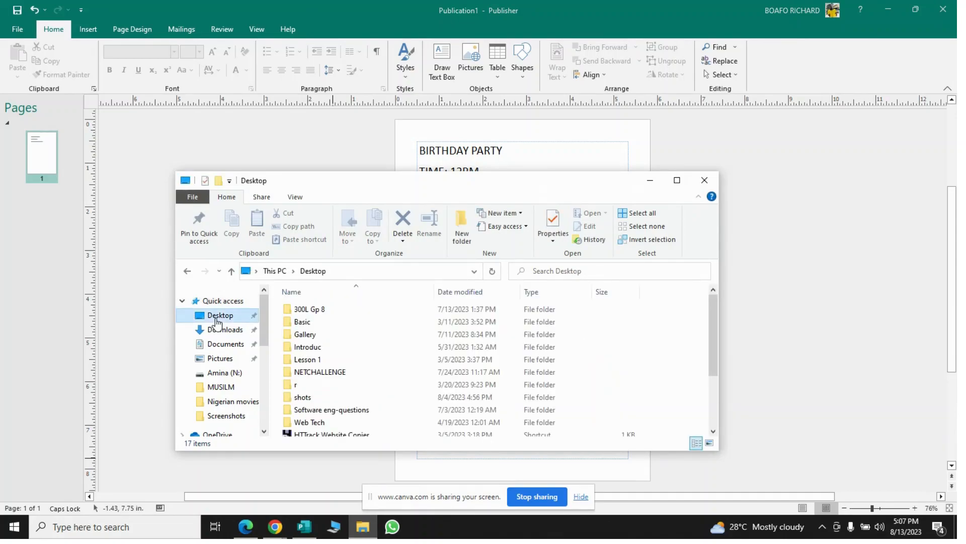
double_click(320, 333)
double_click(378, 330)
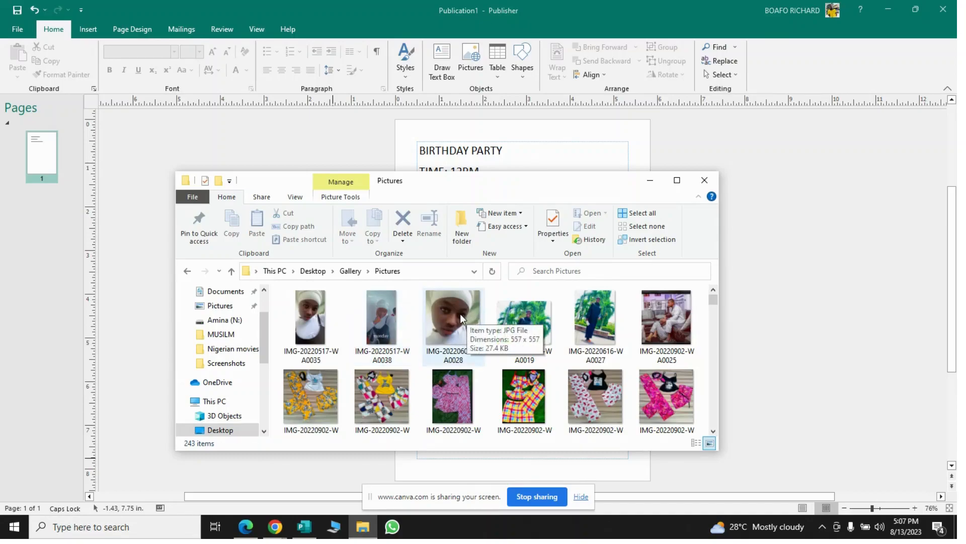
double_click(457, 313)
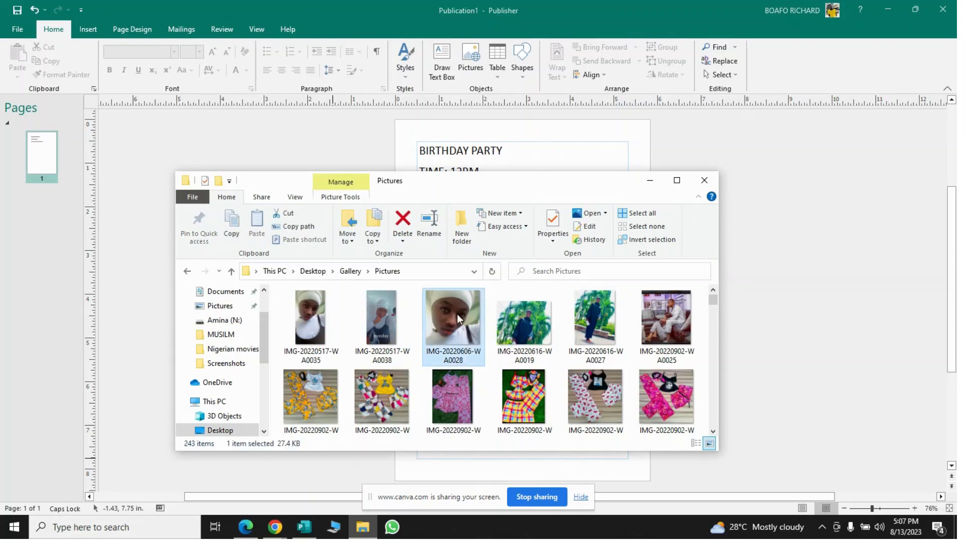
left_click_drag(457, 313, 538, 150)
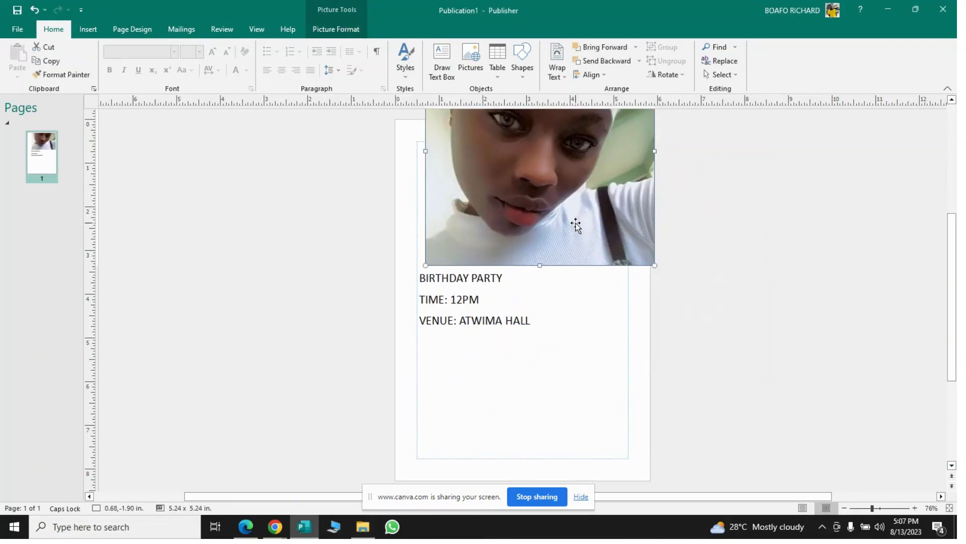
Move the picture below the venue line and narrow it to about 4.69 in wide.
left_click_drag(576, 200, 567, 394)
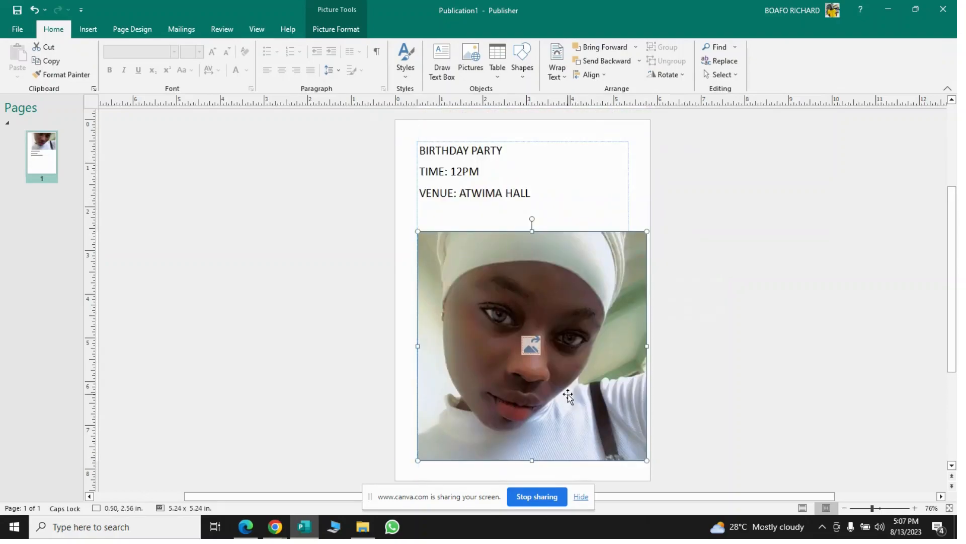
scroll(542, 248, "down", 1)
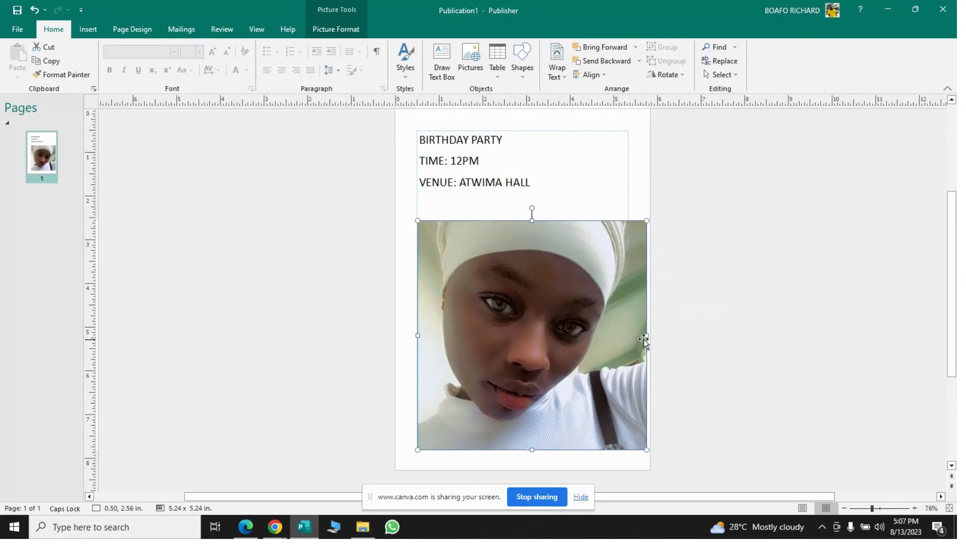
left_click_drag(647, 335, 604, 332)
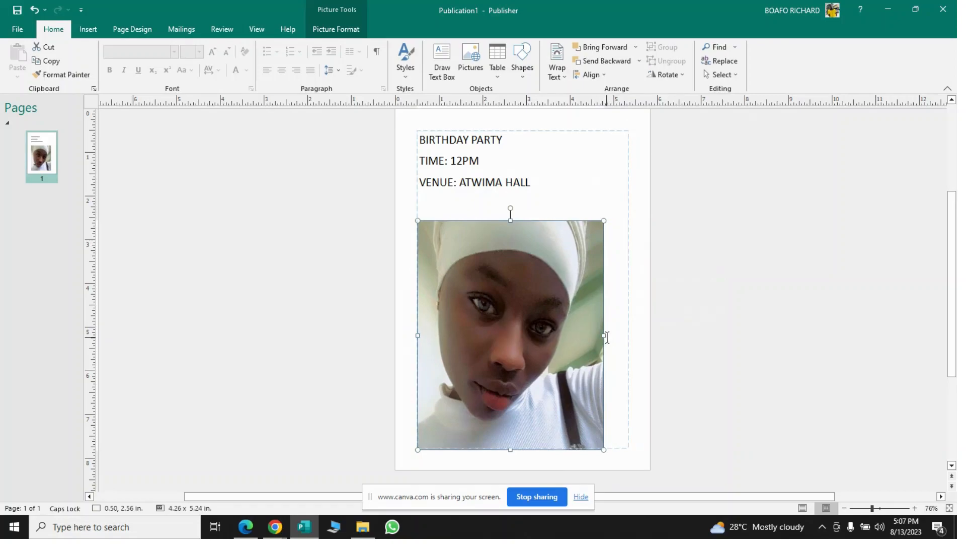
left_click(607, 337)
left_click(599, 336)
left_click_drag(606, 336, 625, 335)
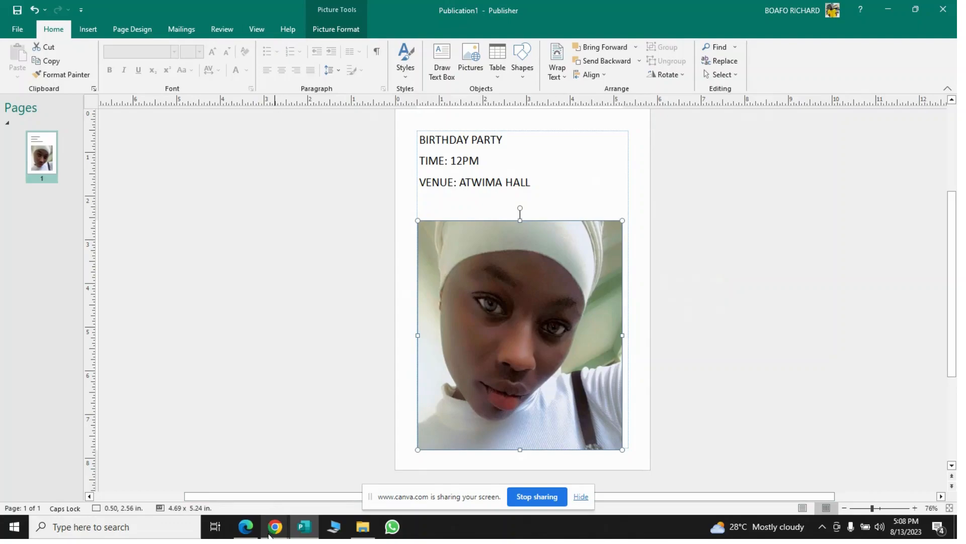
left_click(275, 526)
left_click(120, 490)
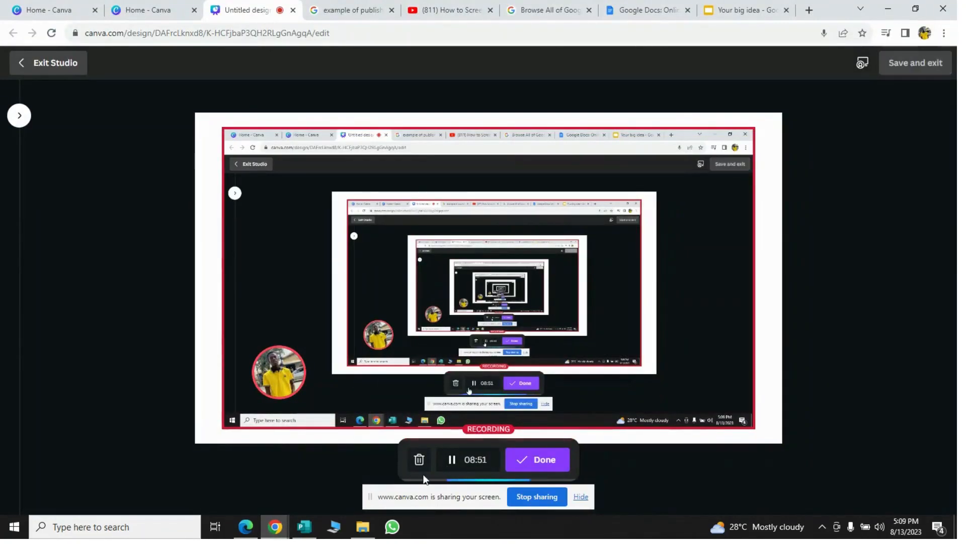
left_click(308, 519)
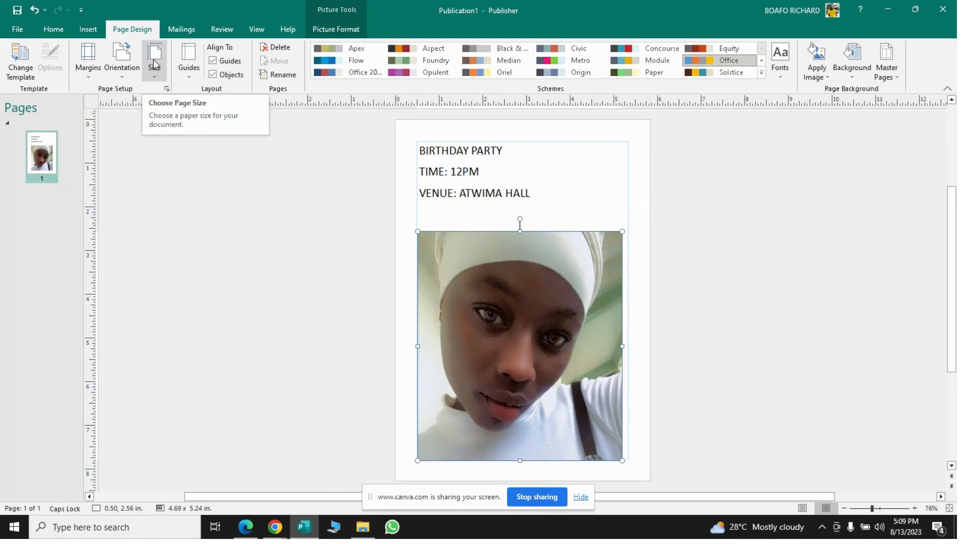
Change the publication's page size to B5 (Portrait), 6.929 x 9.843".
left_click(84, 37)
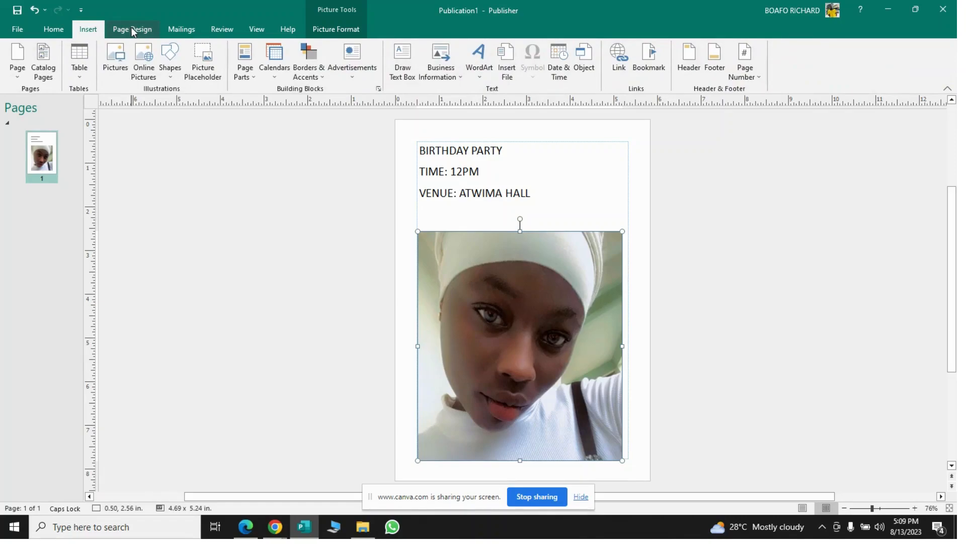
left_click(134, 30)
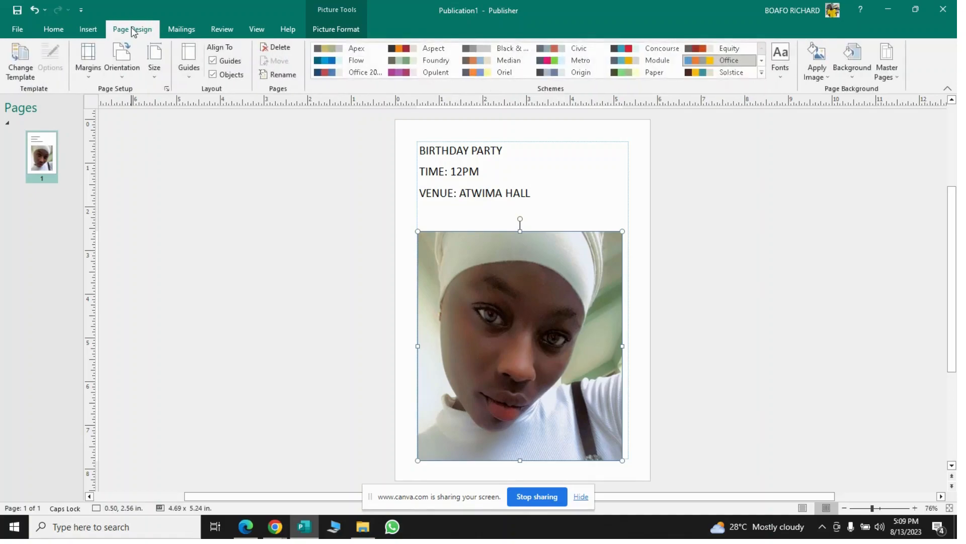
left_click(156, 63)
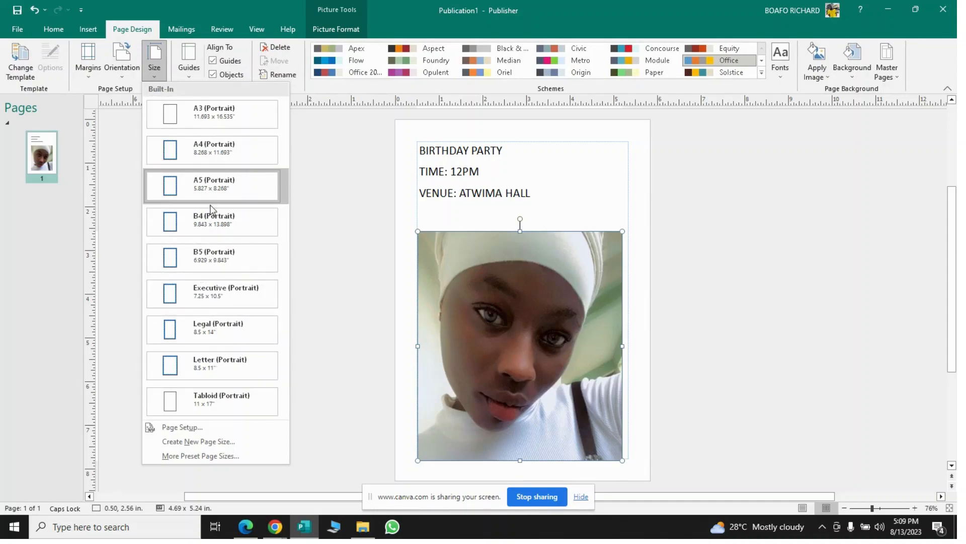
left_click(225, 243)
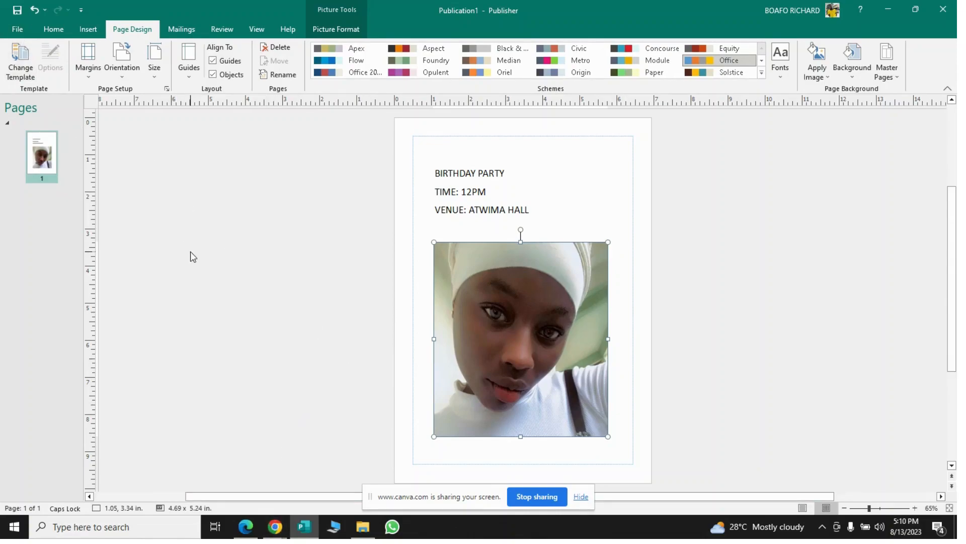
Start saving the publication under a new name and choose the N: drive as its location.
left_click(16, 29)
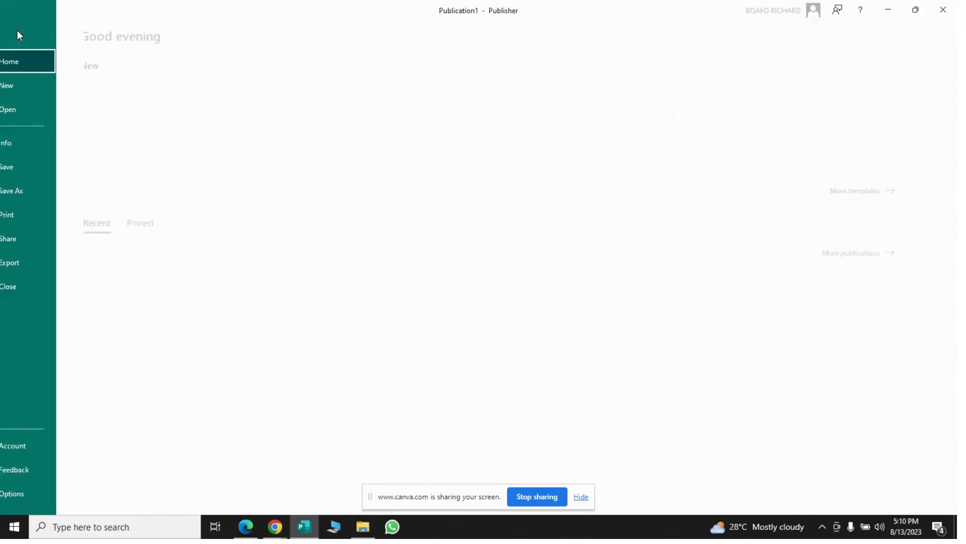
left_click(53, 191)
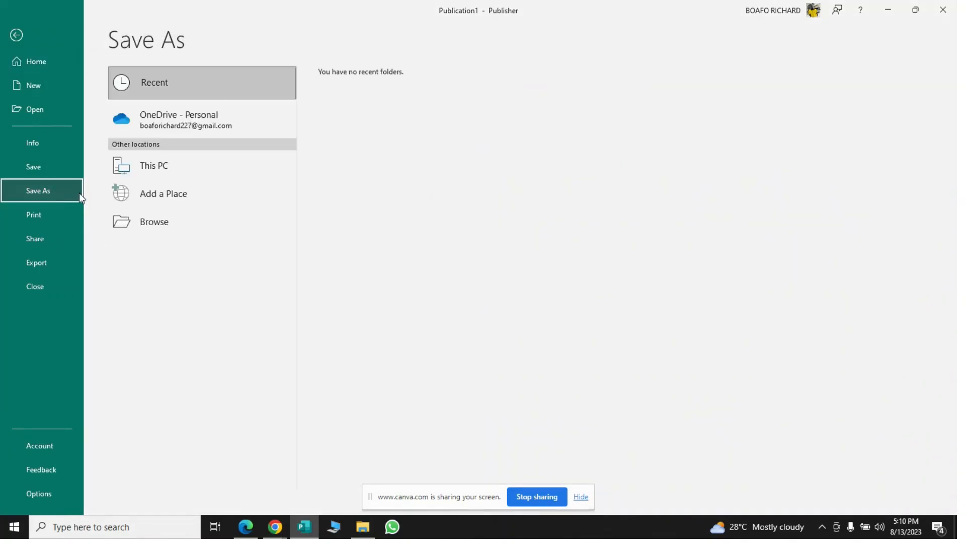
left_click(161, 212)
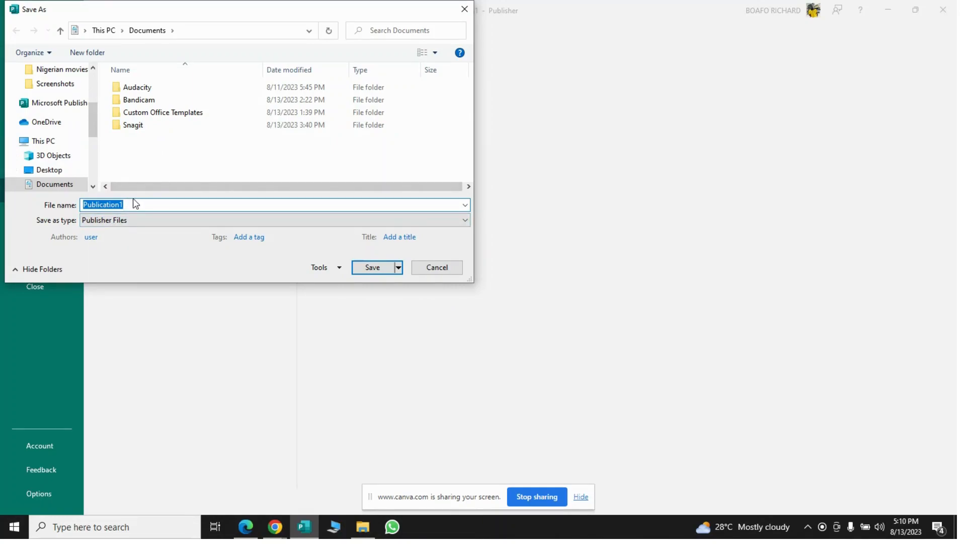
left_click(57, 144)
scroll(222, 164, "down", 3)
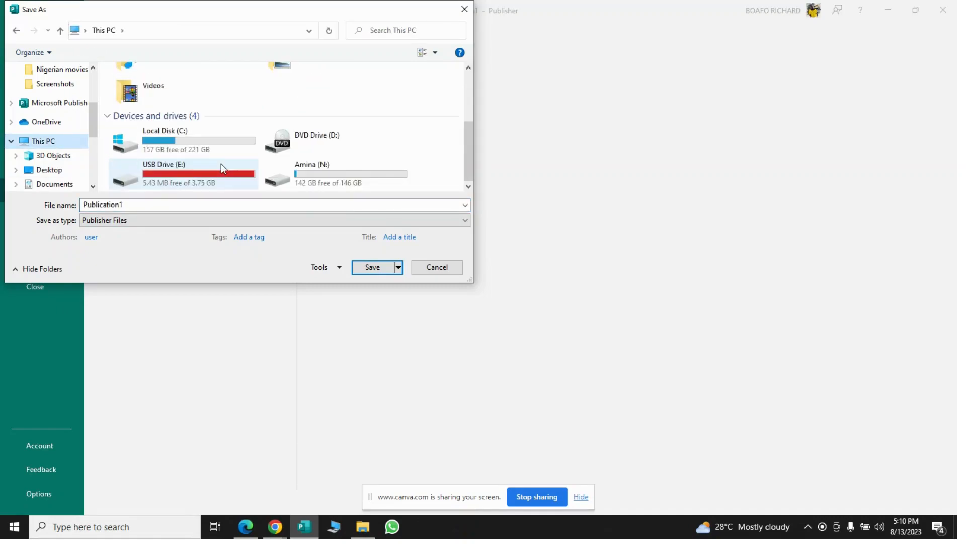
double_click(307, 181)
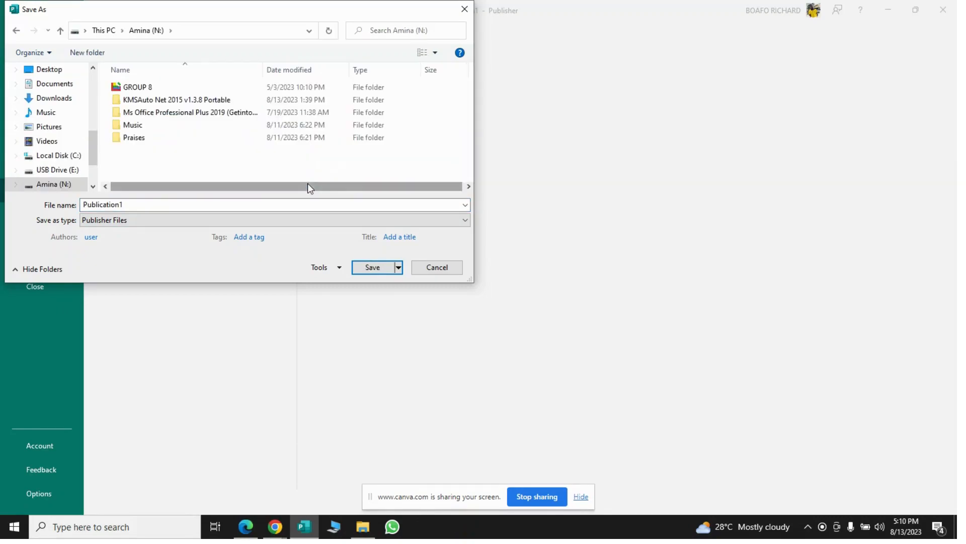
Name the file with the person's first name in capitals and save it as a Publisher file.
double_click(279, 201)
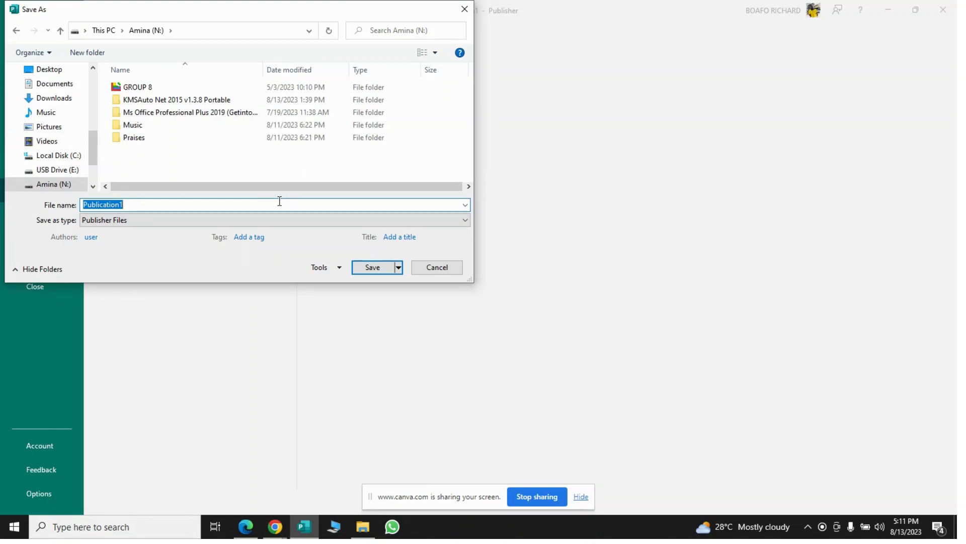
type("aMI==")
key("BackSpace")
key("BackSpace")
key("BackSpace")
key("BackSpace")
key("BackSpace")
type("AMINA")
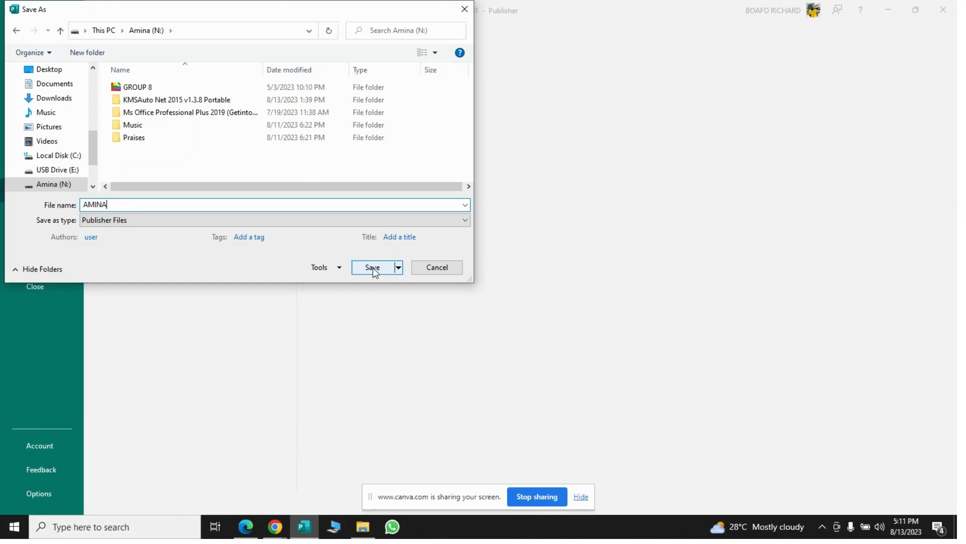
left_click(374, 267)
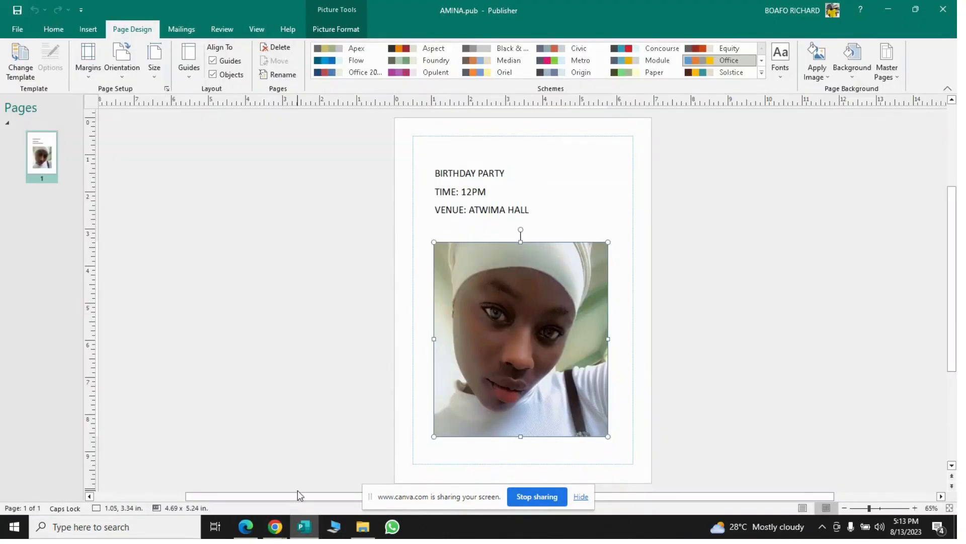
Switch to the blog in Chrome and look through its home page posts on creating Publisher documents.
mouse_move(275, 526)
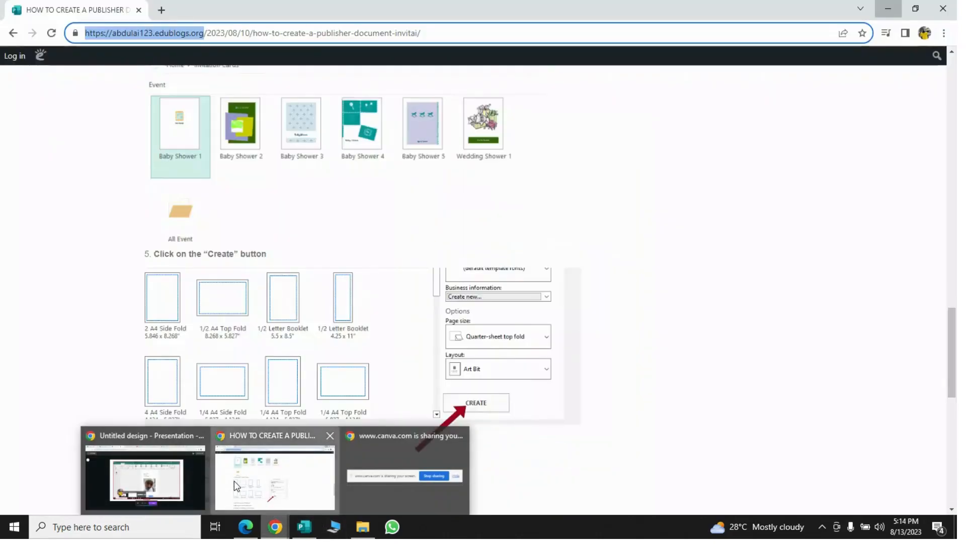
left_click(234, 480)
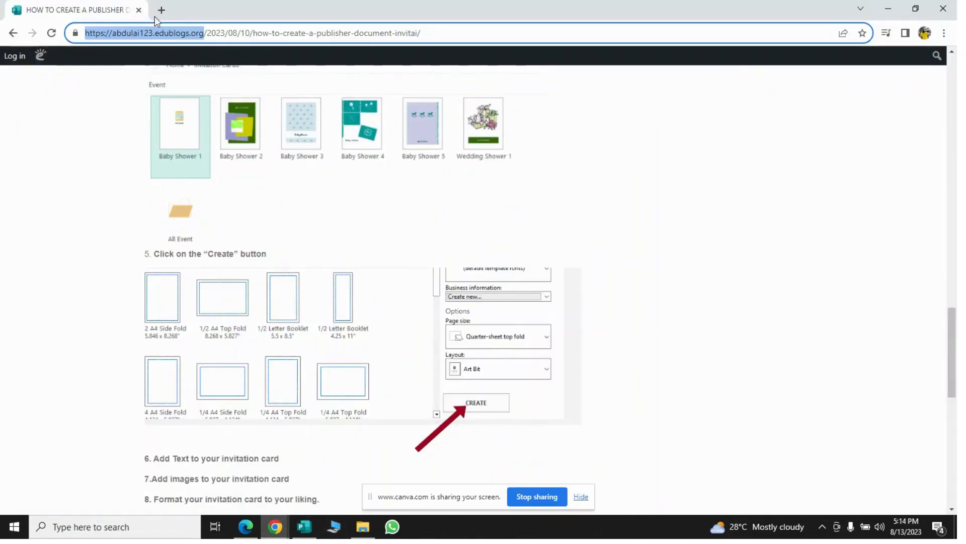
left_click(30, 56)
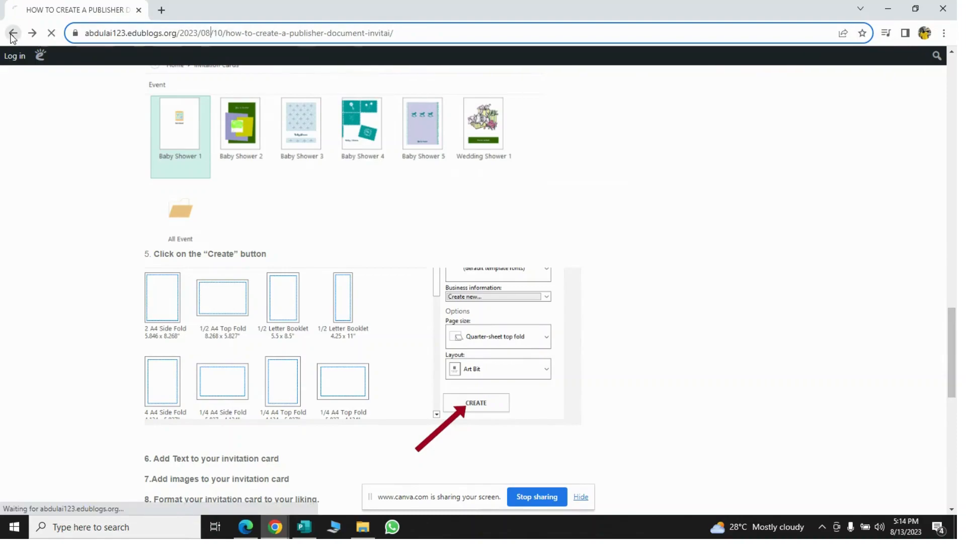
scroll(386, 304, "down", 10)
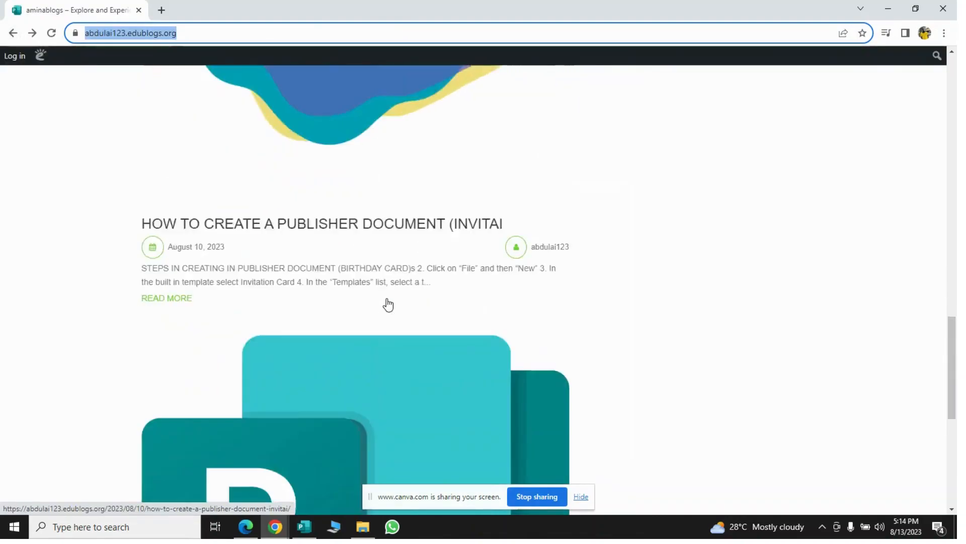
scroll(386, 304, "up", 3)
scroll(388, 304, "up", 15)
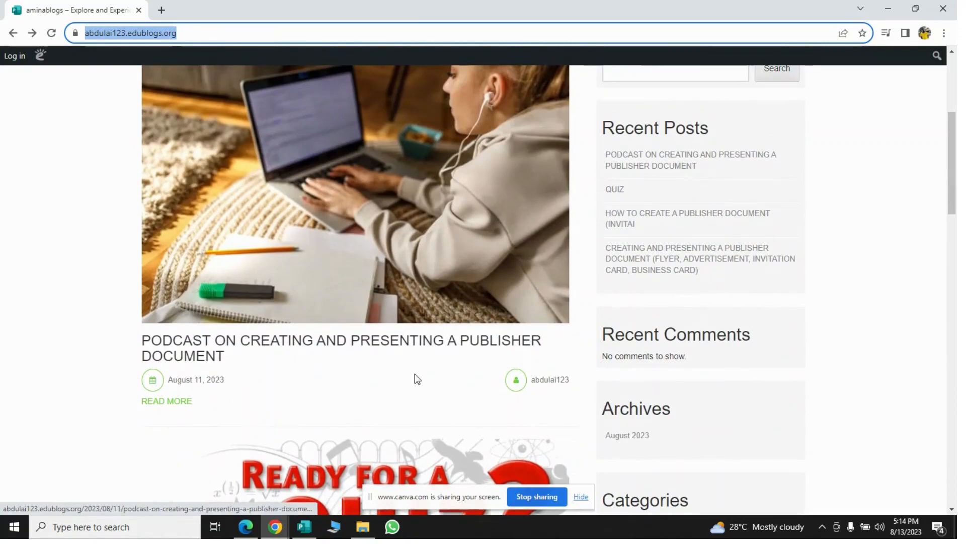
left_click(276, 526)
left_click(126, 446)
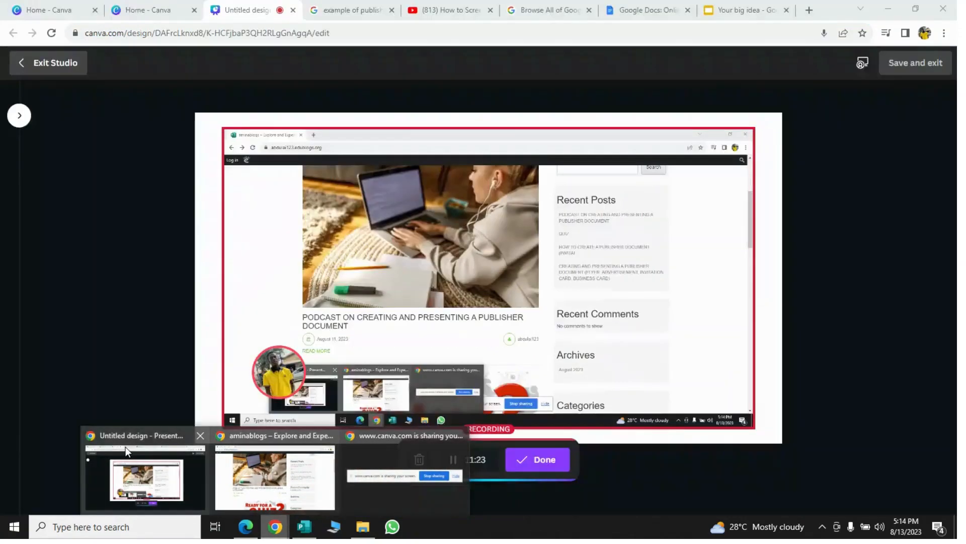